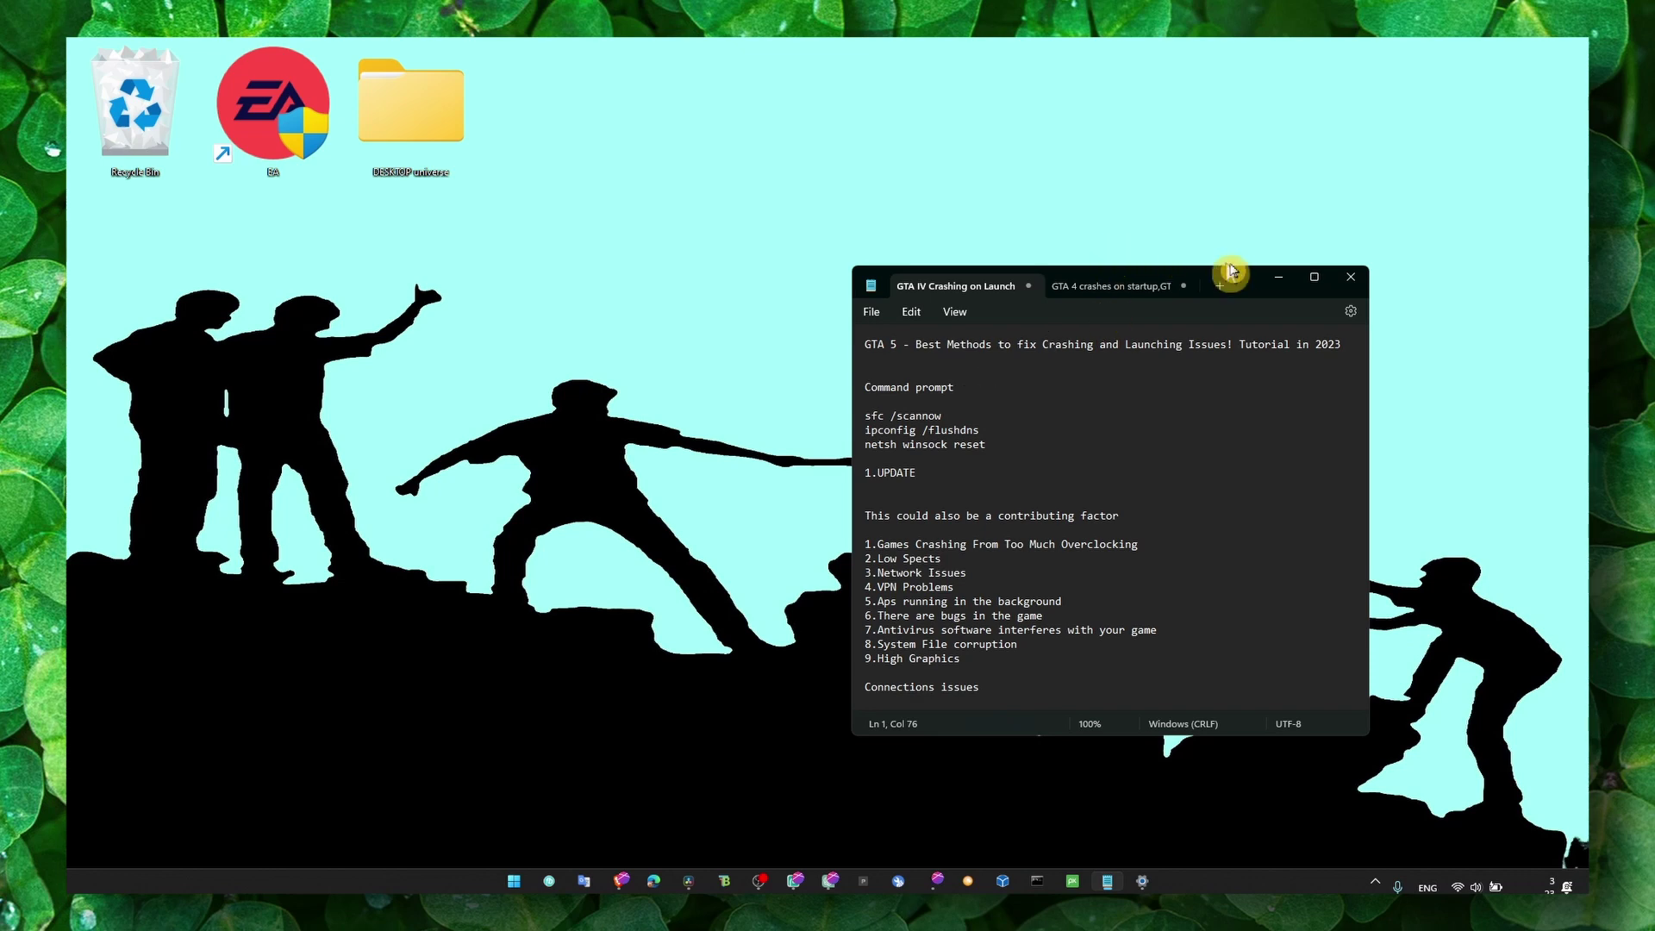
Step: Minimize the Notepad window holding the troubleshooting notes to reveal the desktop
click(1278, 276)
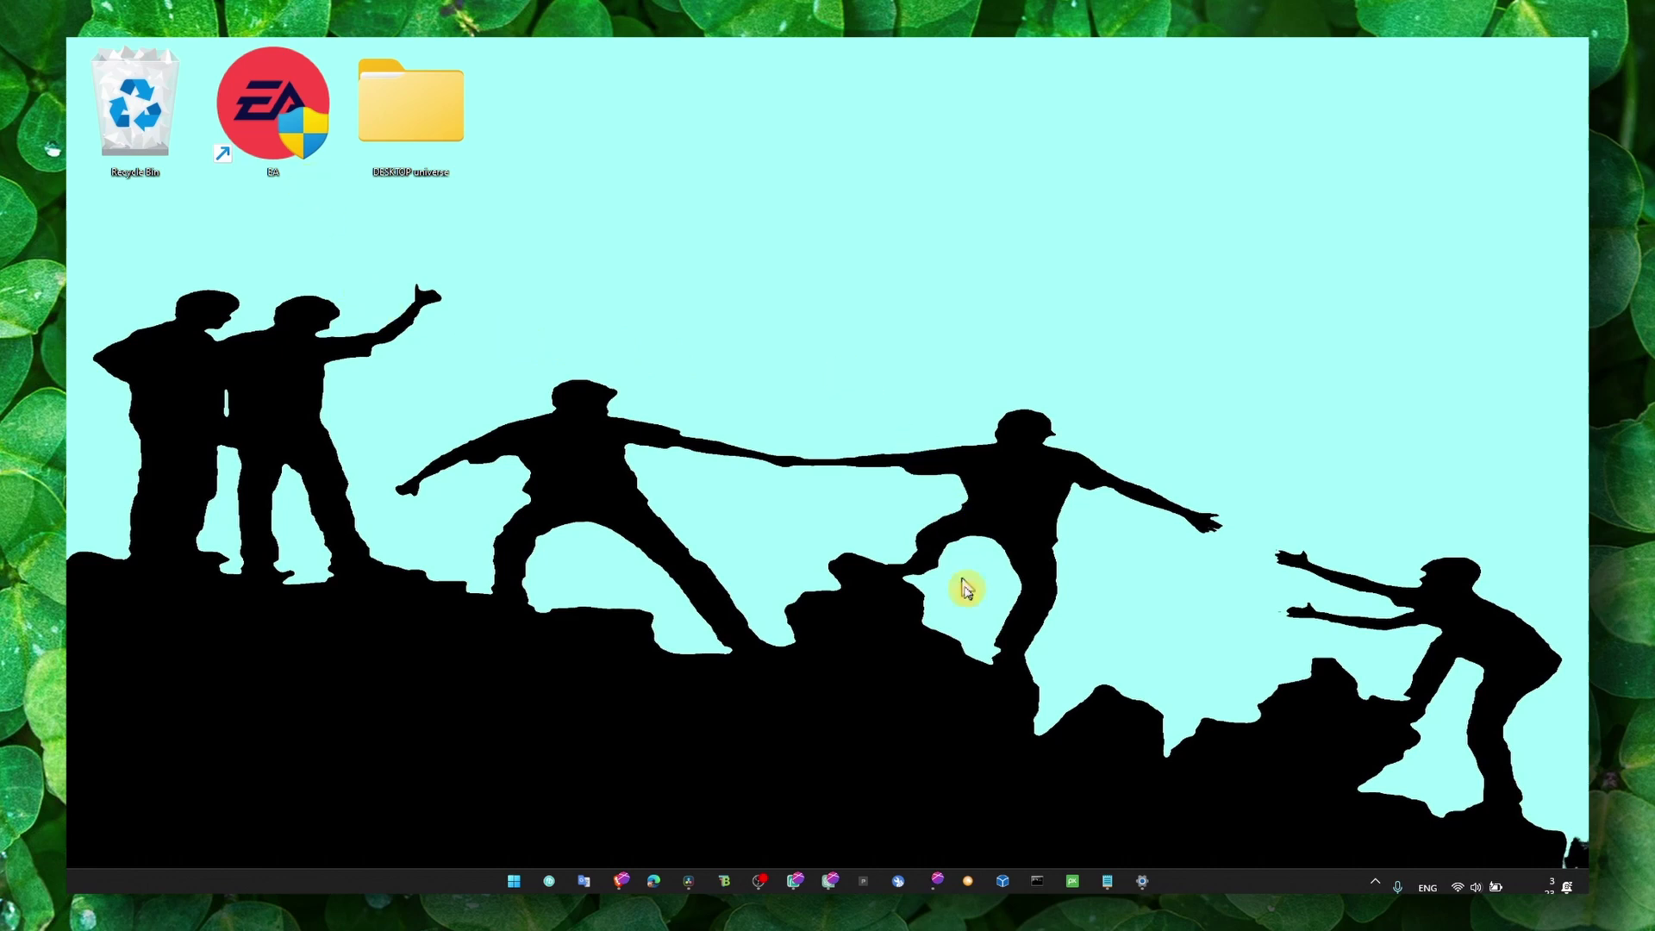
click(1107, 881)
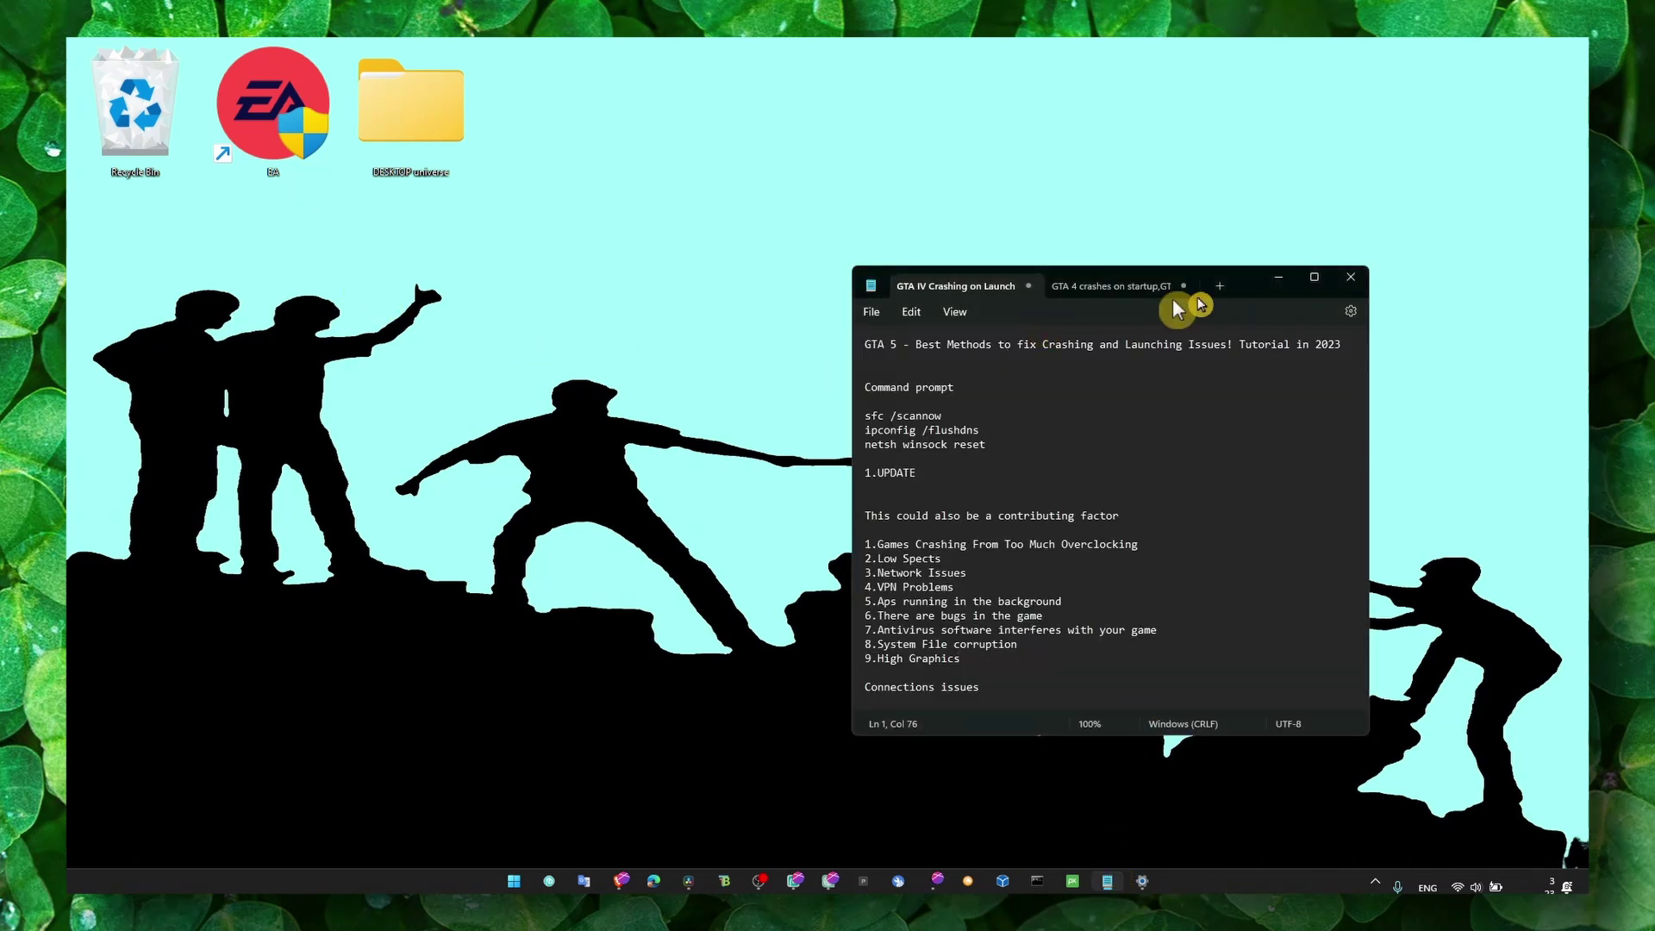
click(1278, 277)
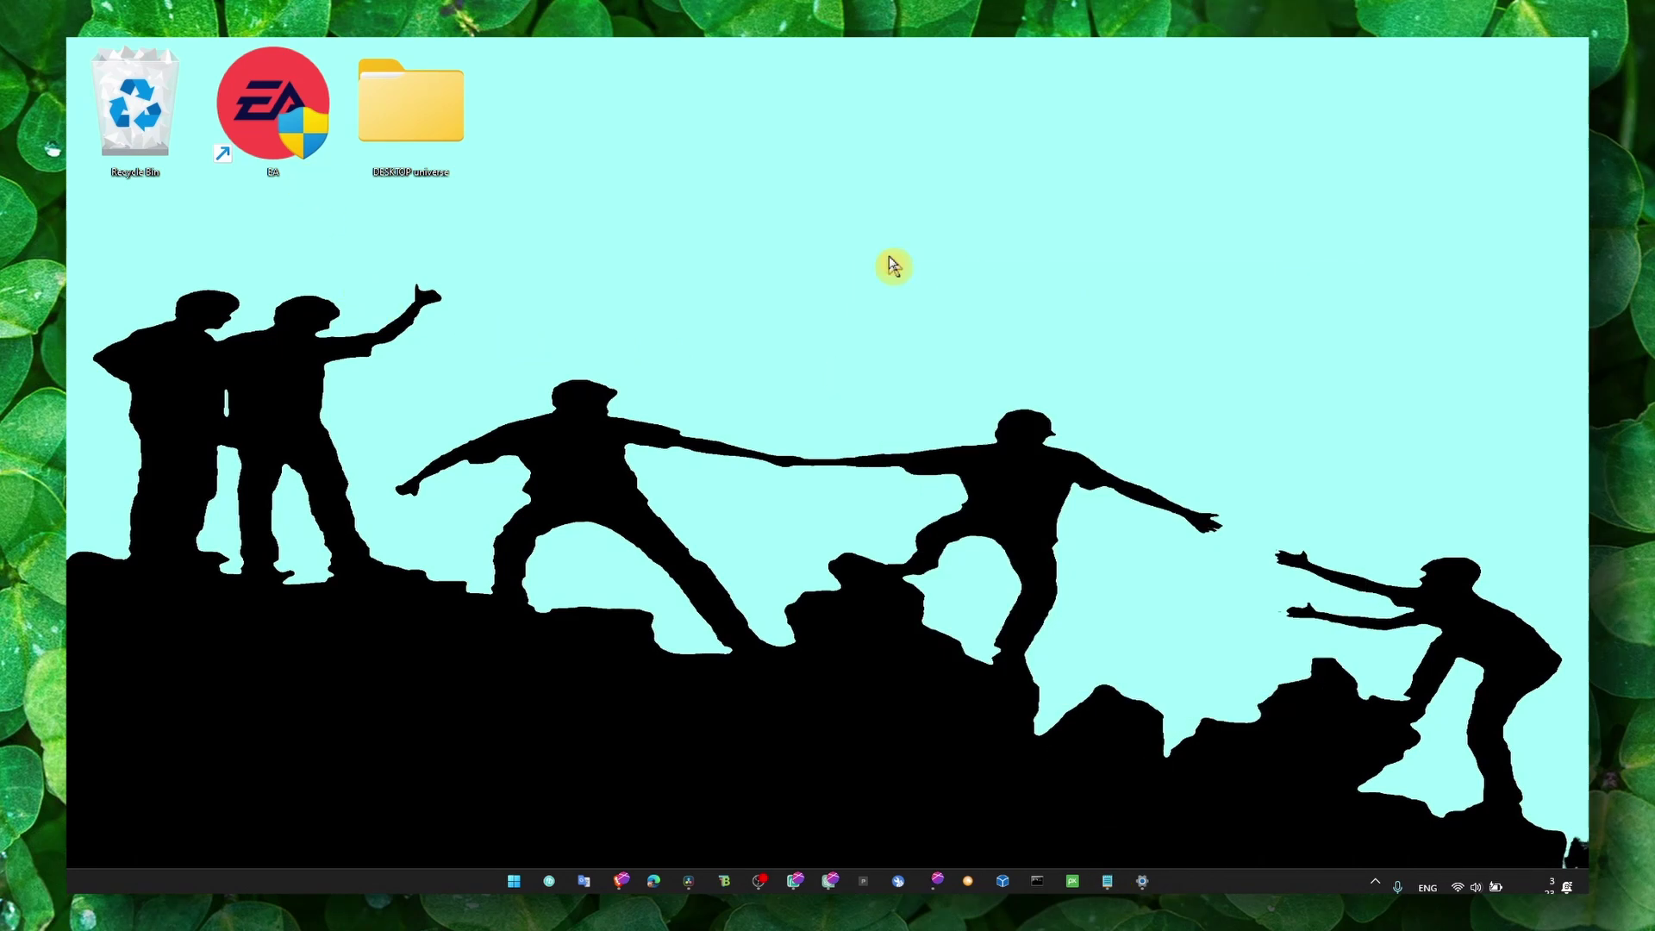
Step: Set the EA shortcut's compatibility properties to Windows 8 mode with fullscreen optimizations disabled and running as administrator
right_click(316, 156)
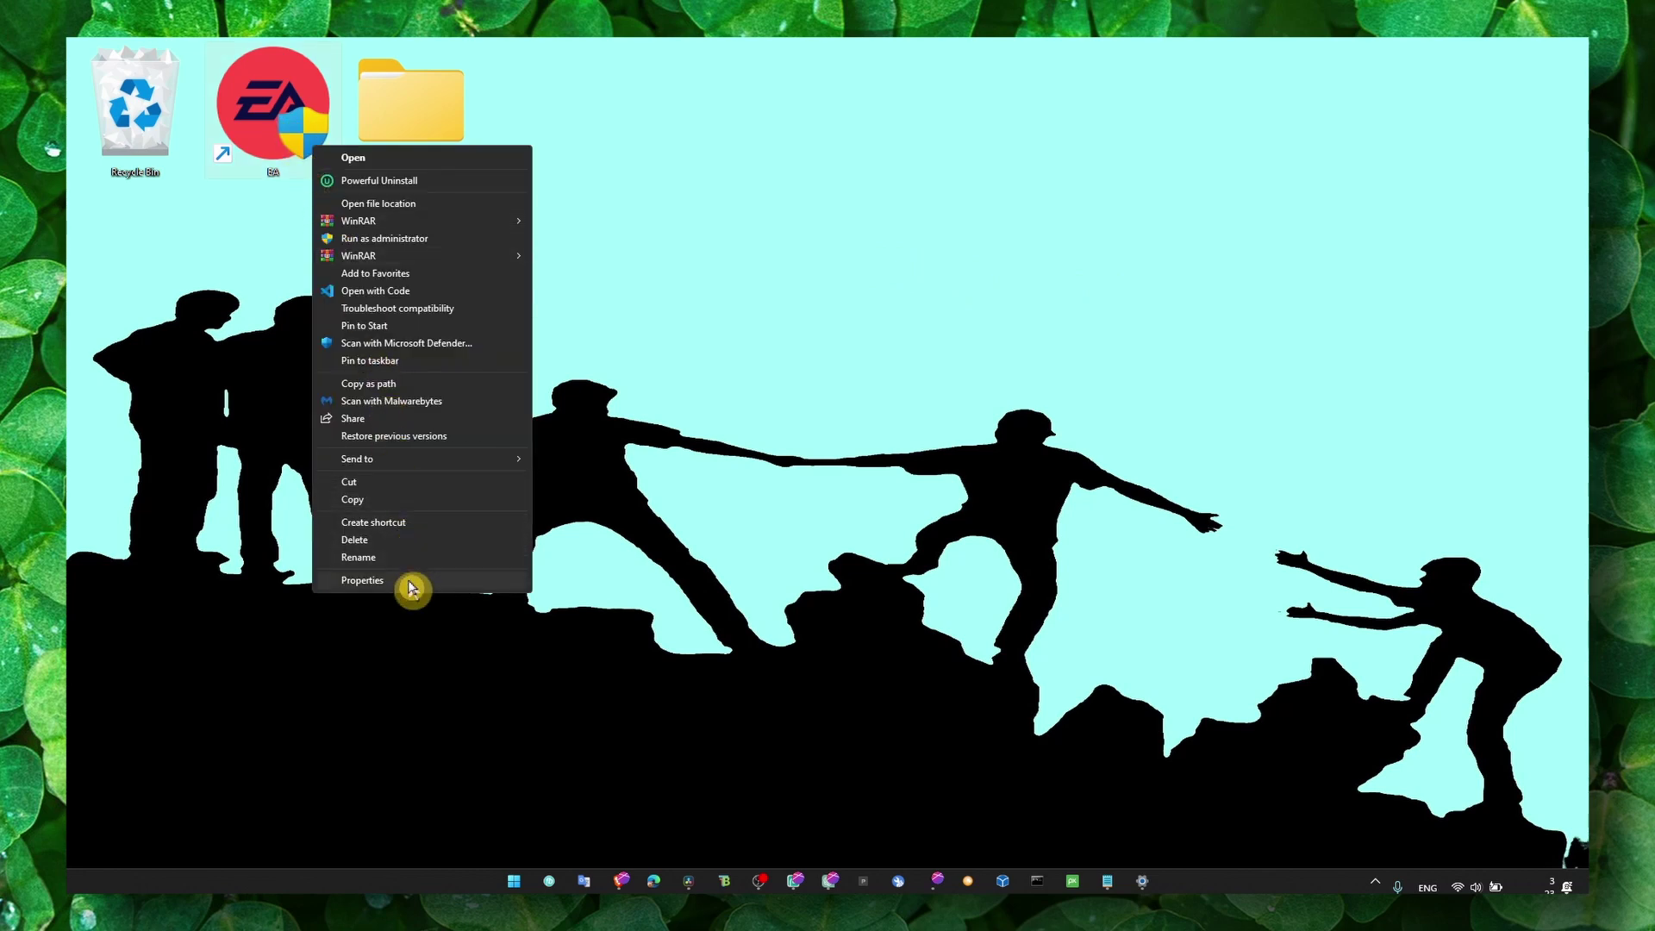
click(362, 580)
click(532, 202)
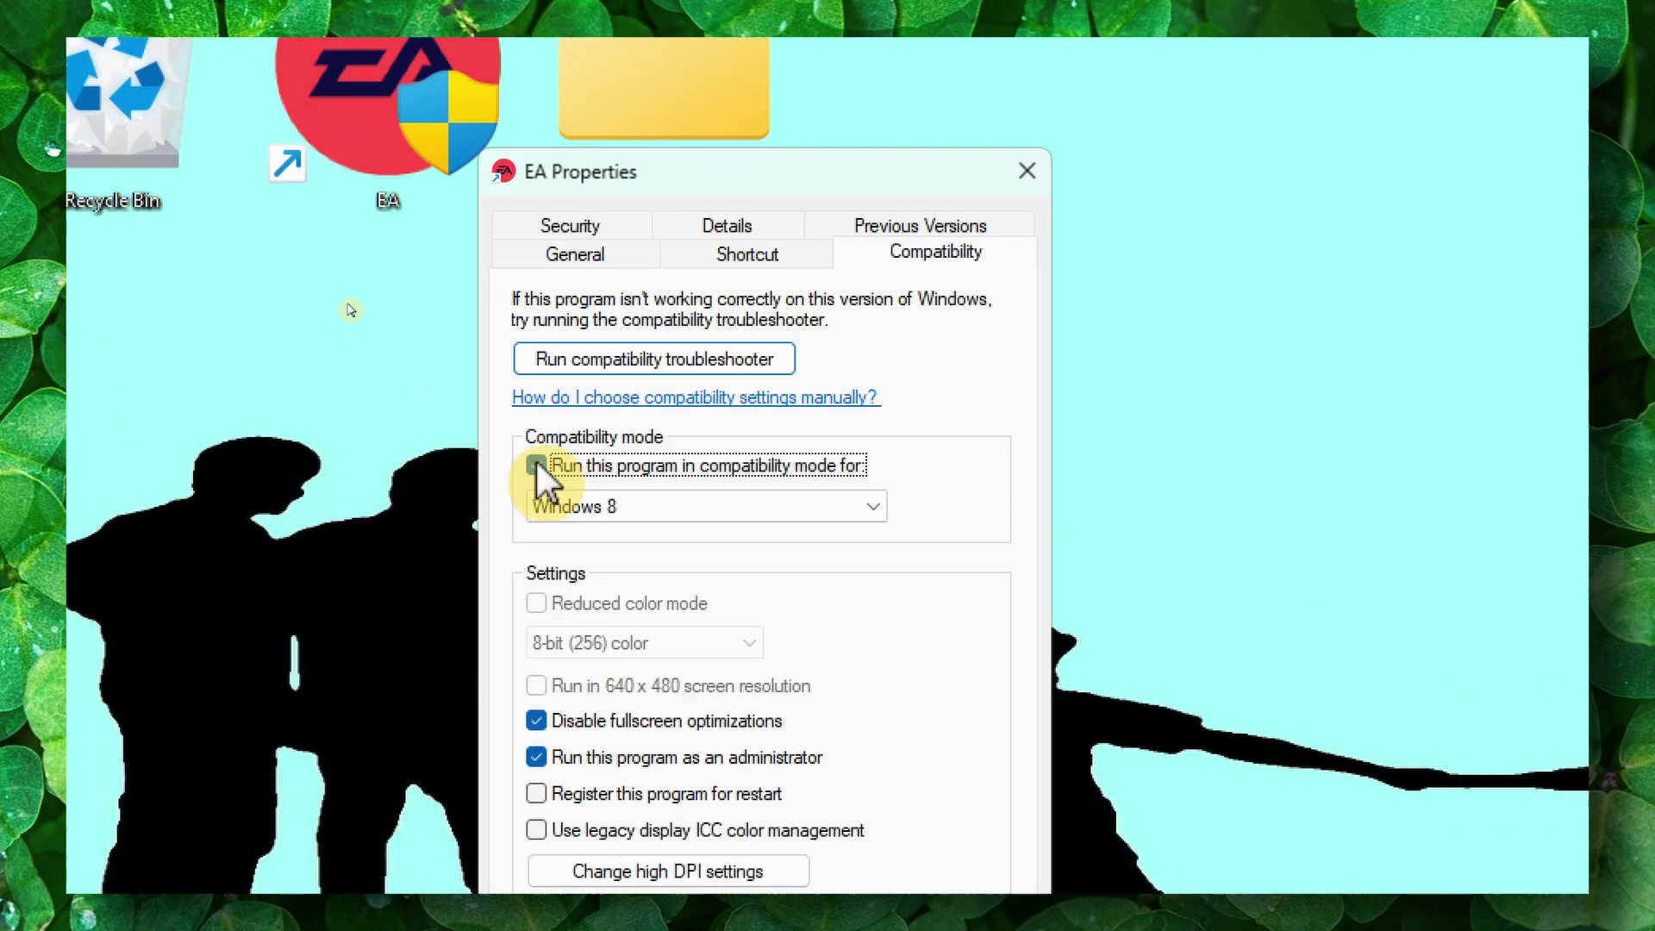
click(348, 305)
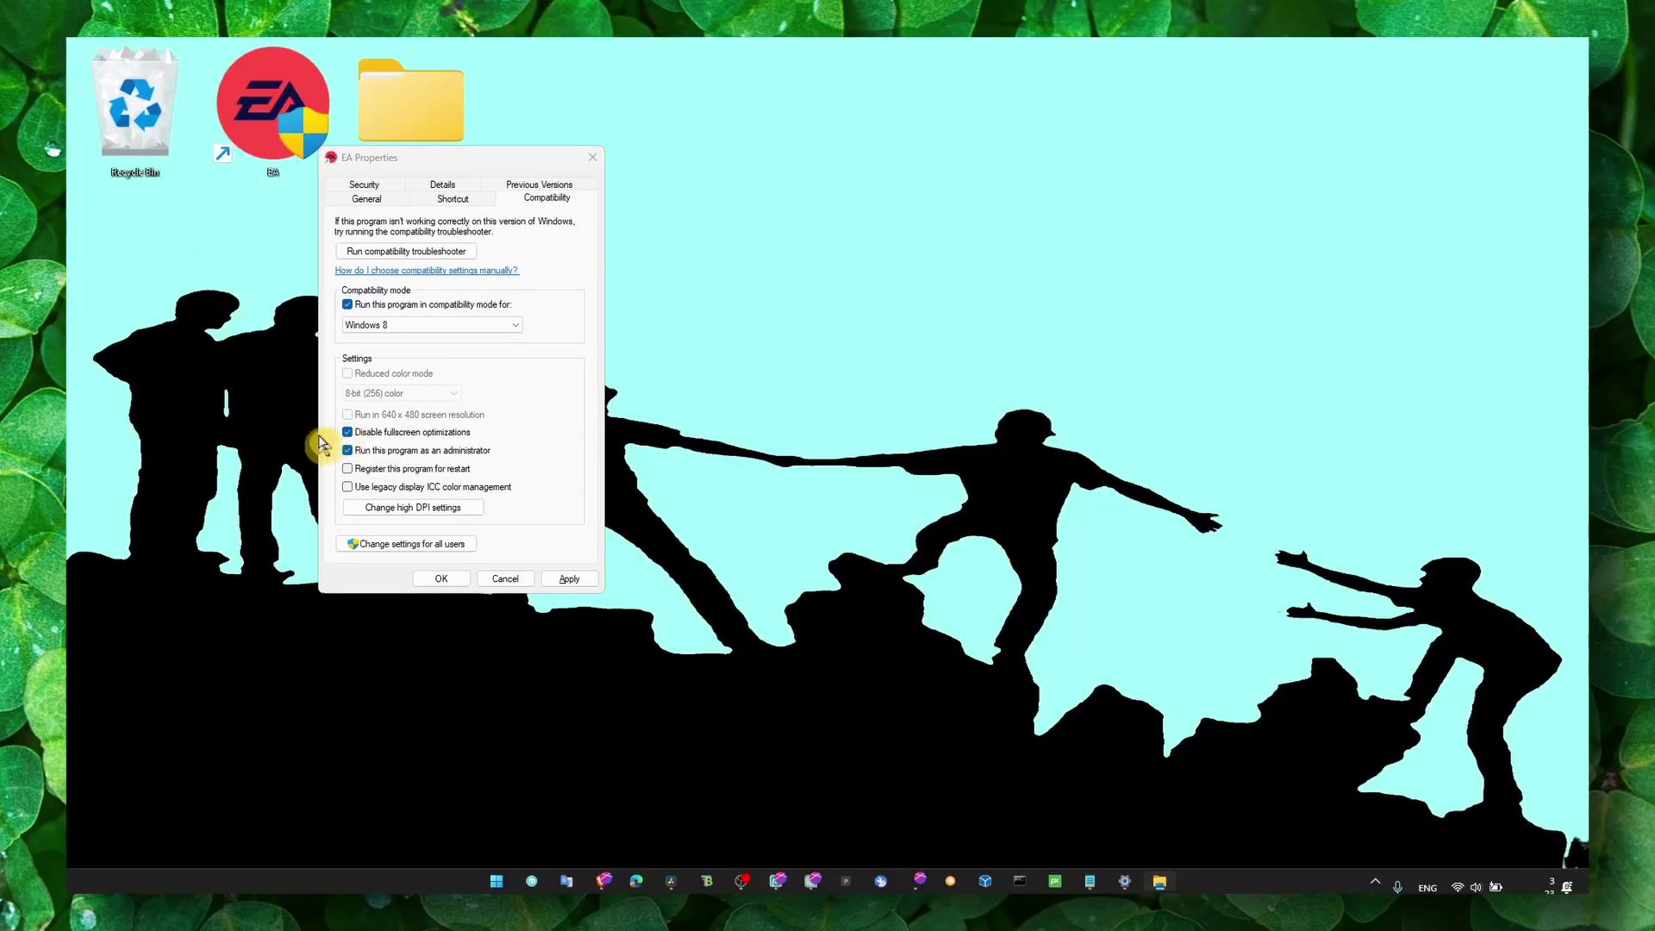
click(348, 433)
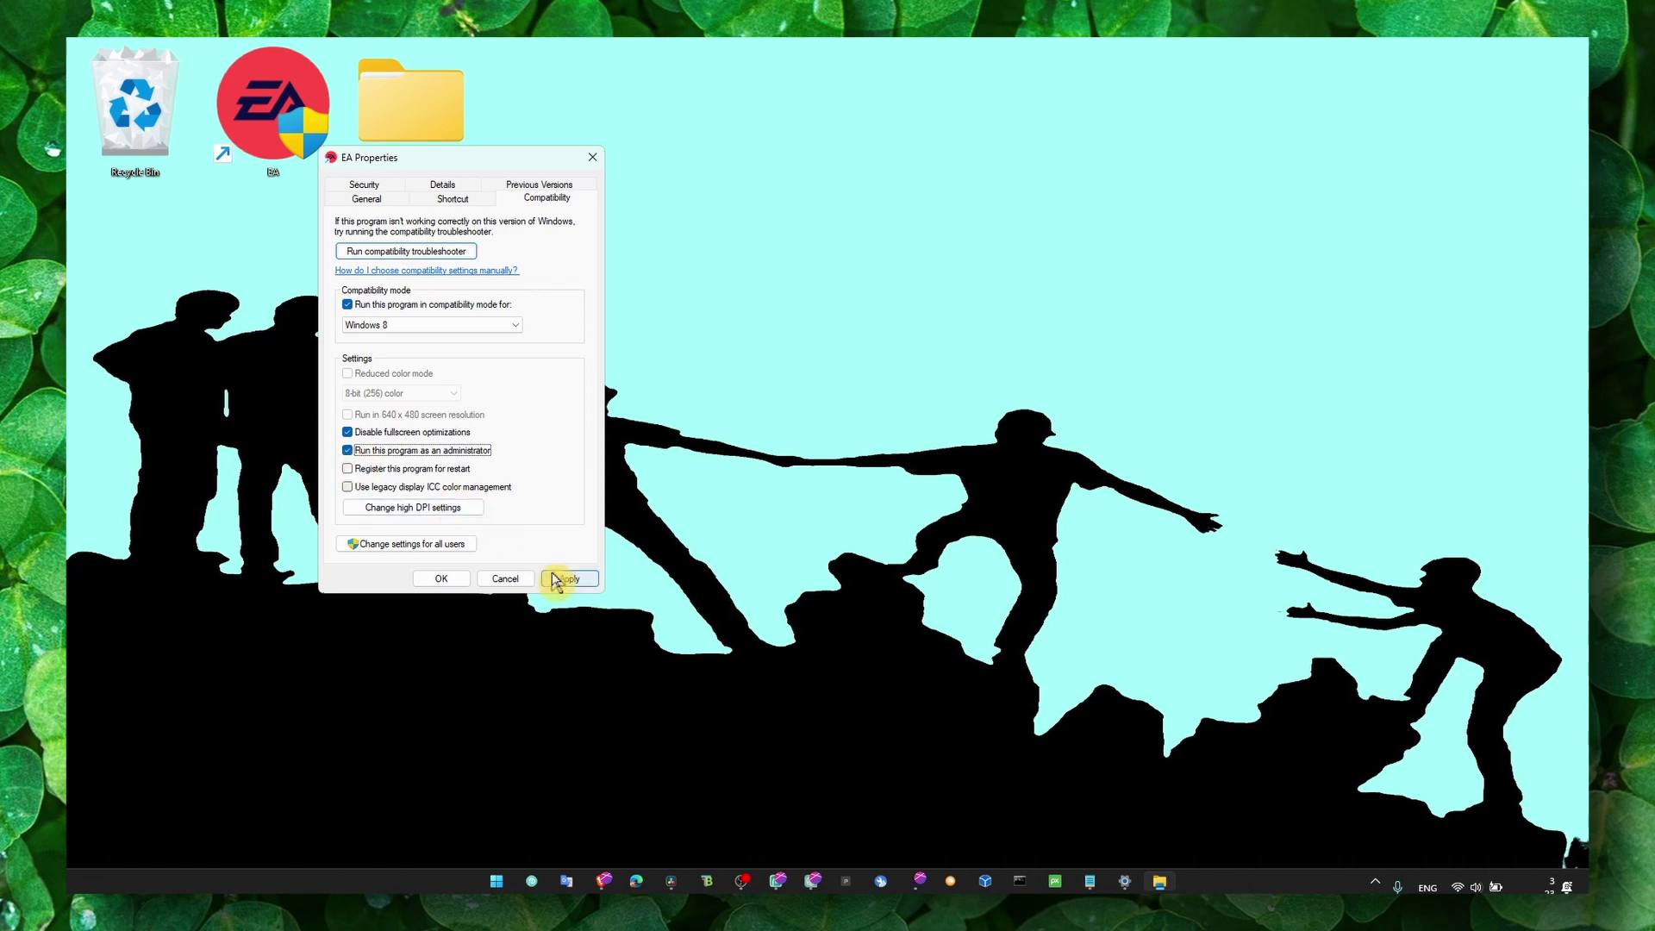
Step: Set EA's high DPI scaling override to be performed by Application, apply and close its properties, and refresh the desktop
click(444, 511)
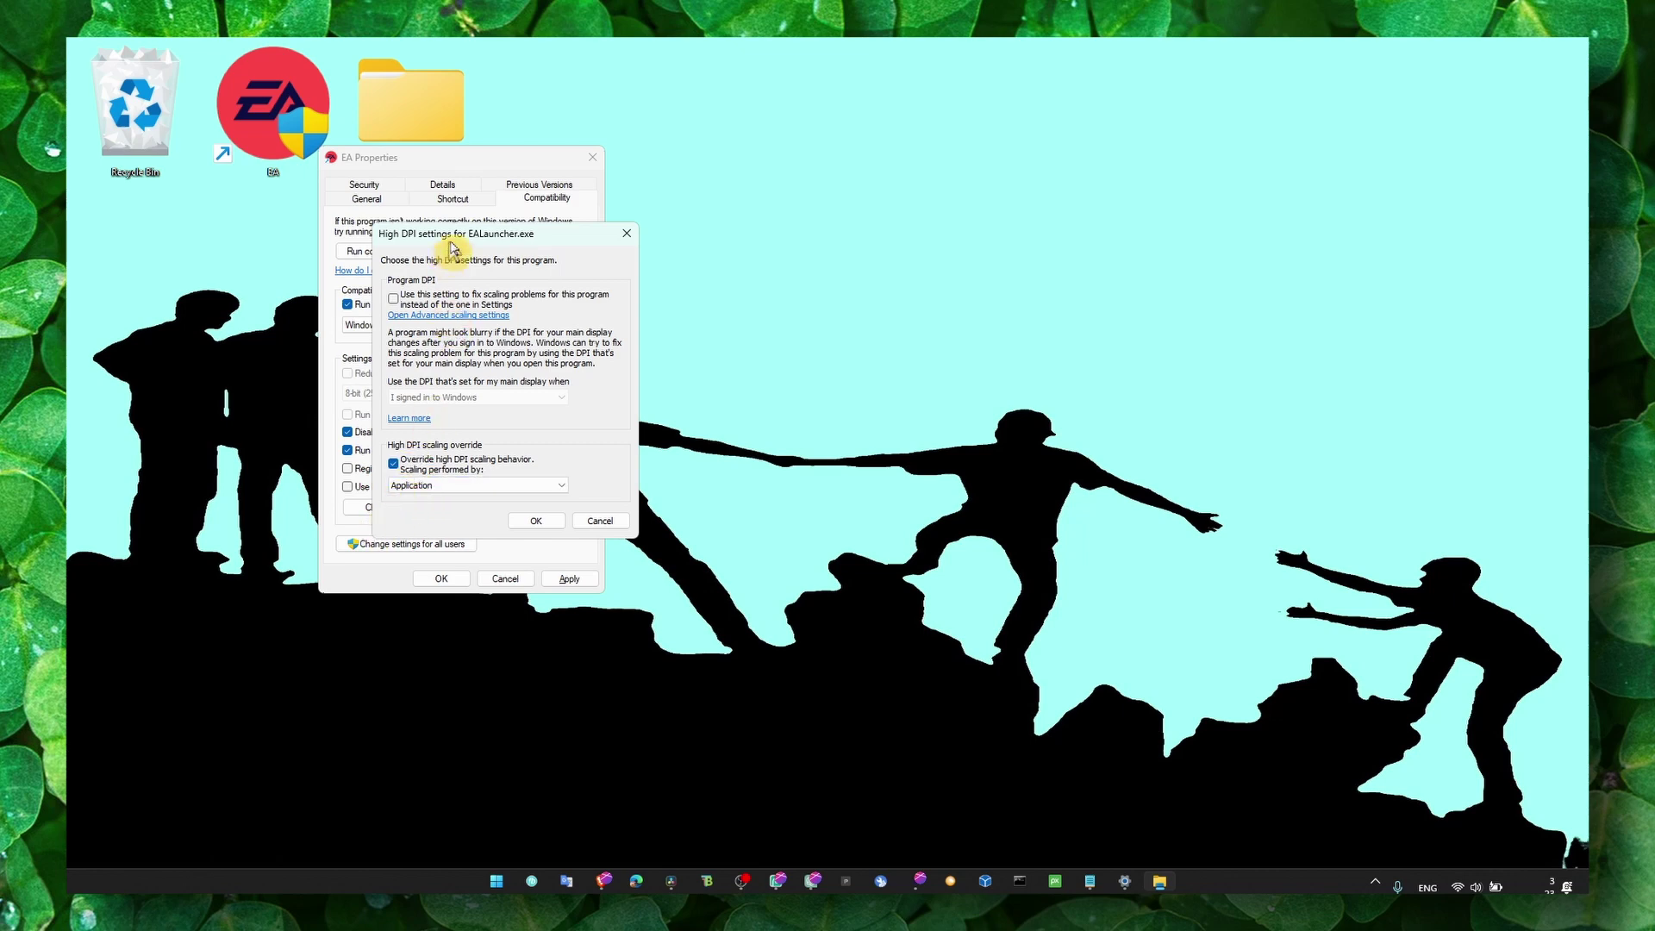
drag(454, 248, 546, 300)
click(487, 526)
click(628, 573)
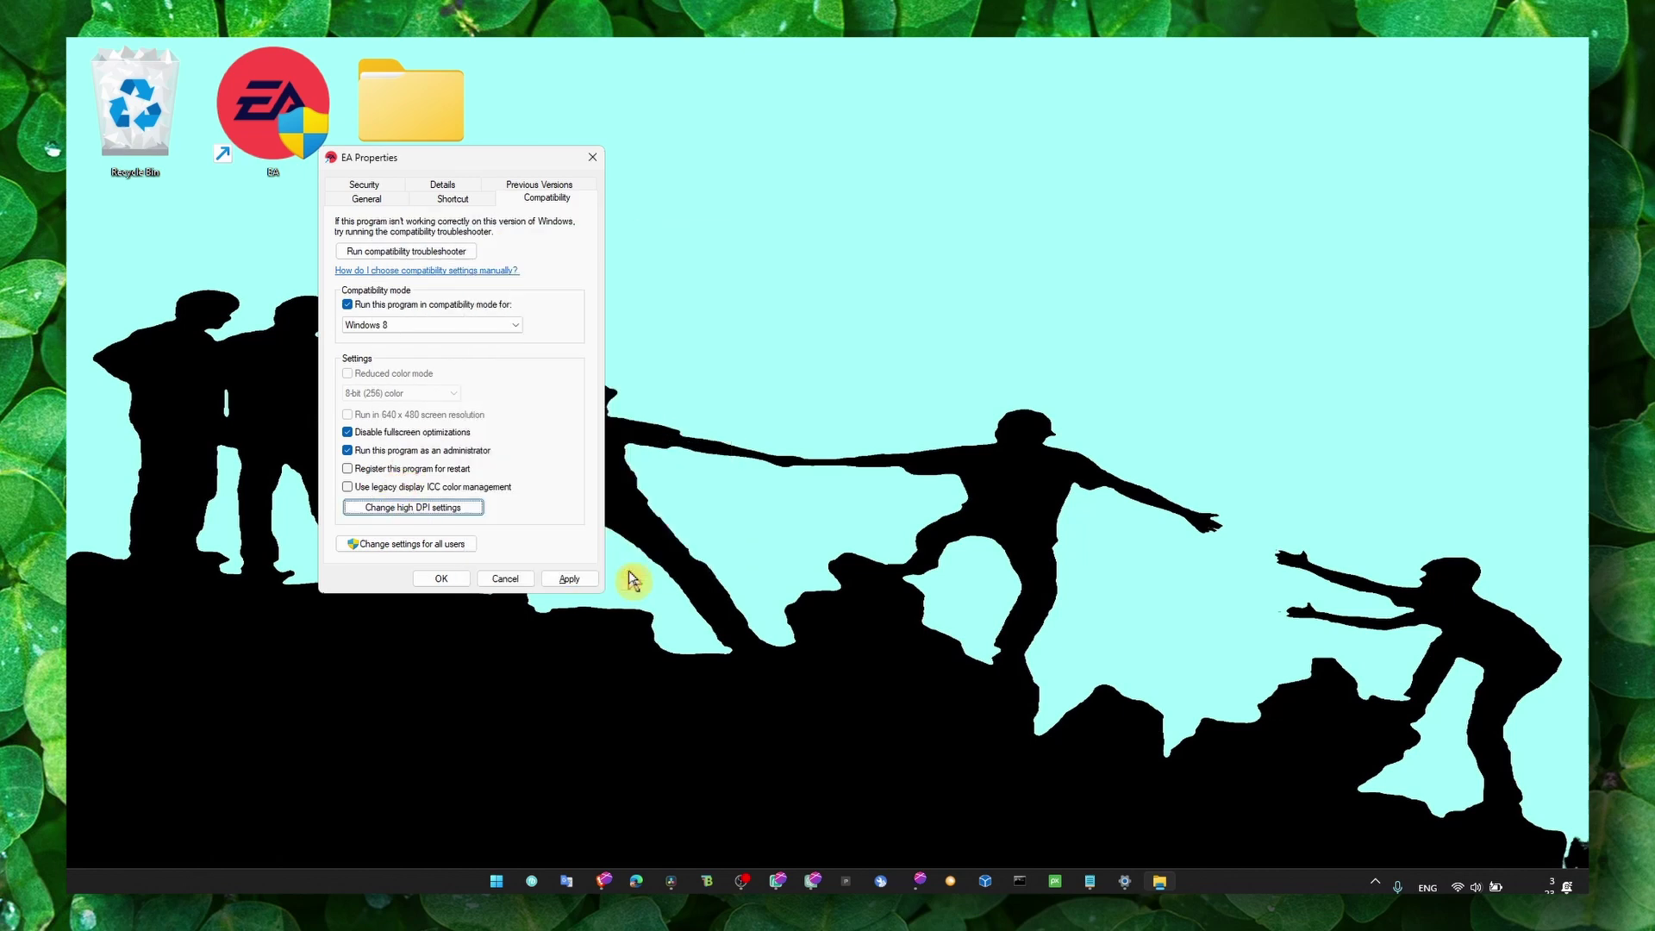
click(547, 582)
click(592, 158)
right_click(688, 252)
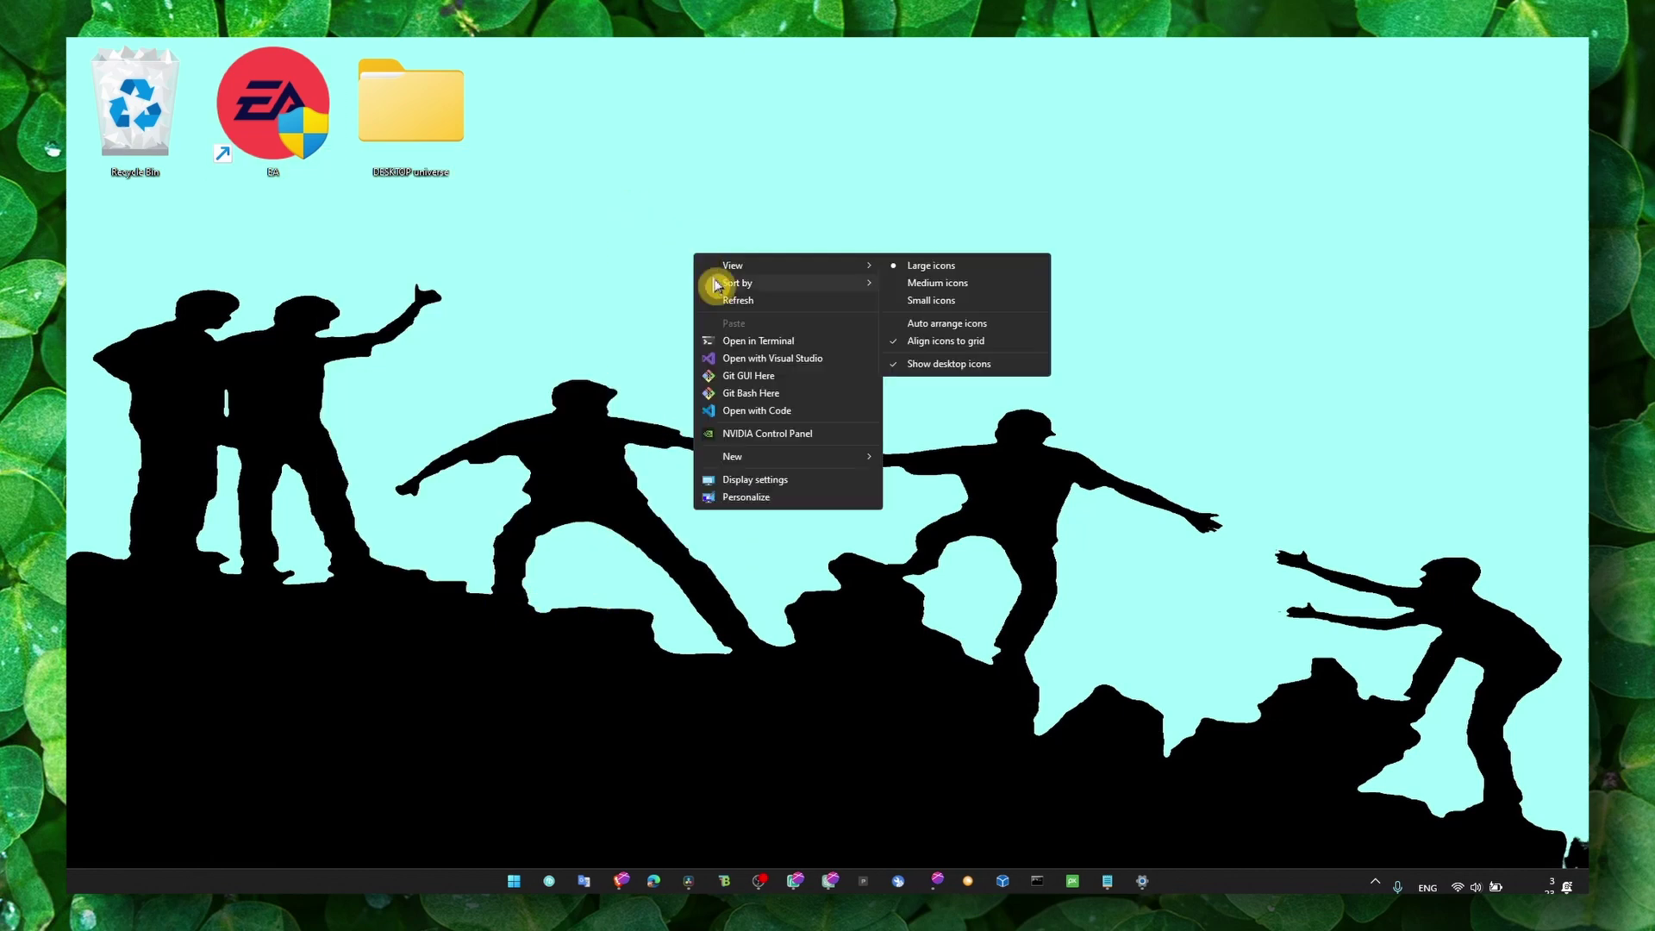
click(736, 312)
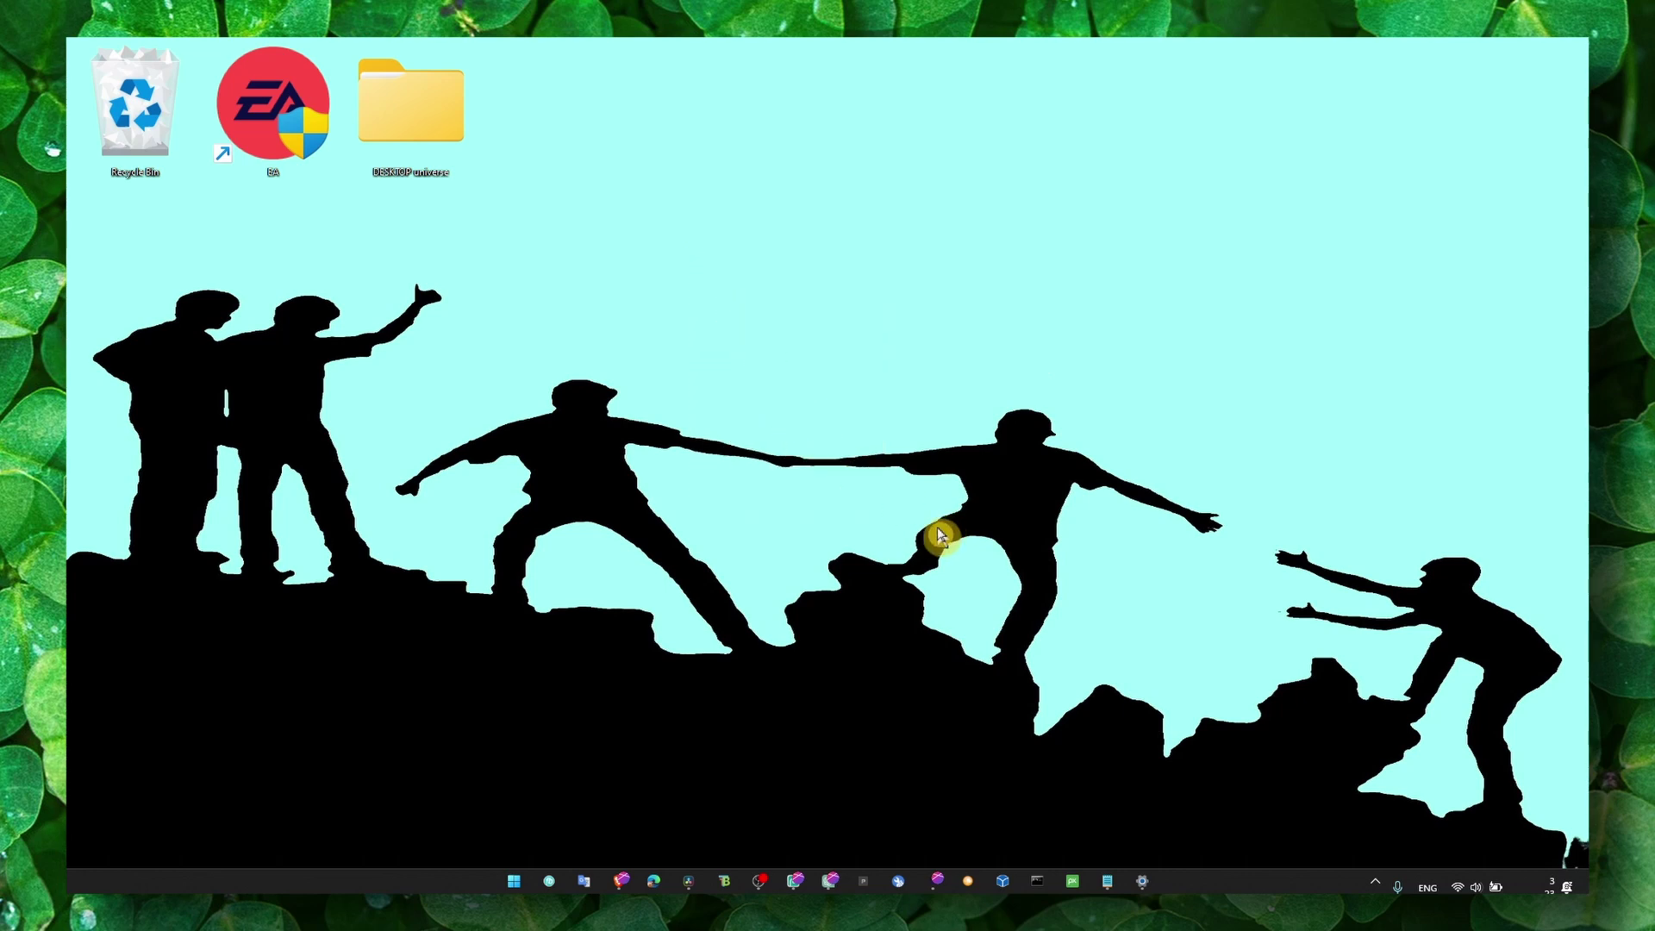
Step: Search Windows for "windows update settings" and open the Windows Update page
key(super+s)
text(wind)
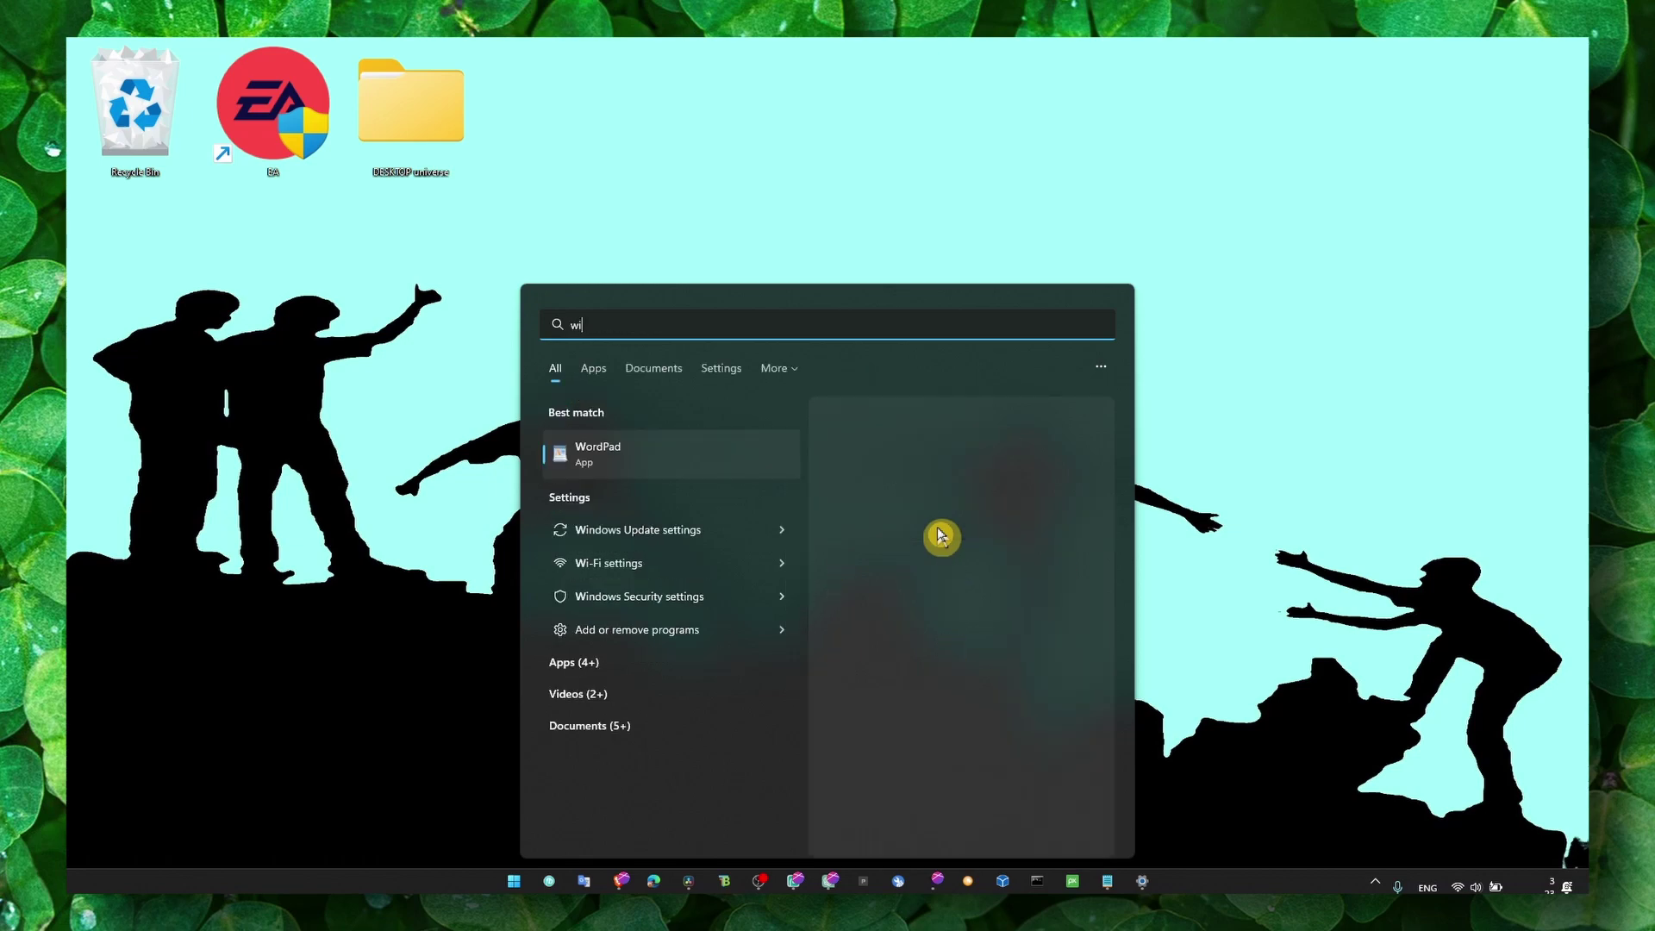
text(ows u)
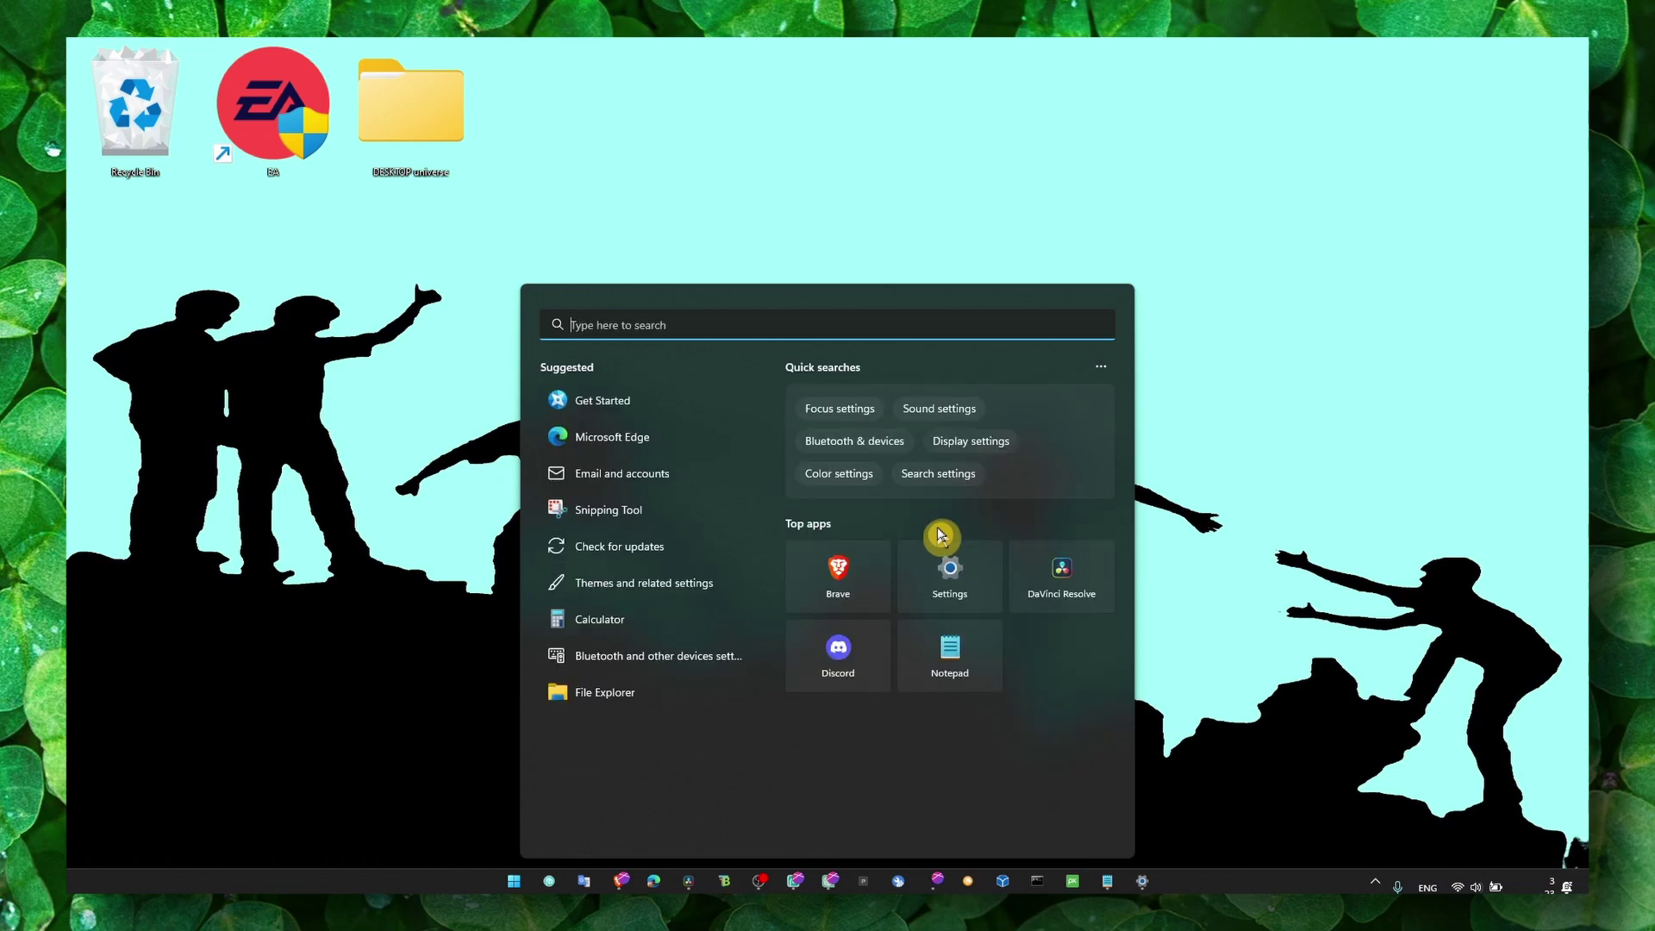
text(windows update settings)
key(Return)
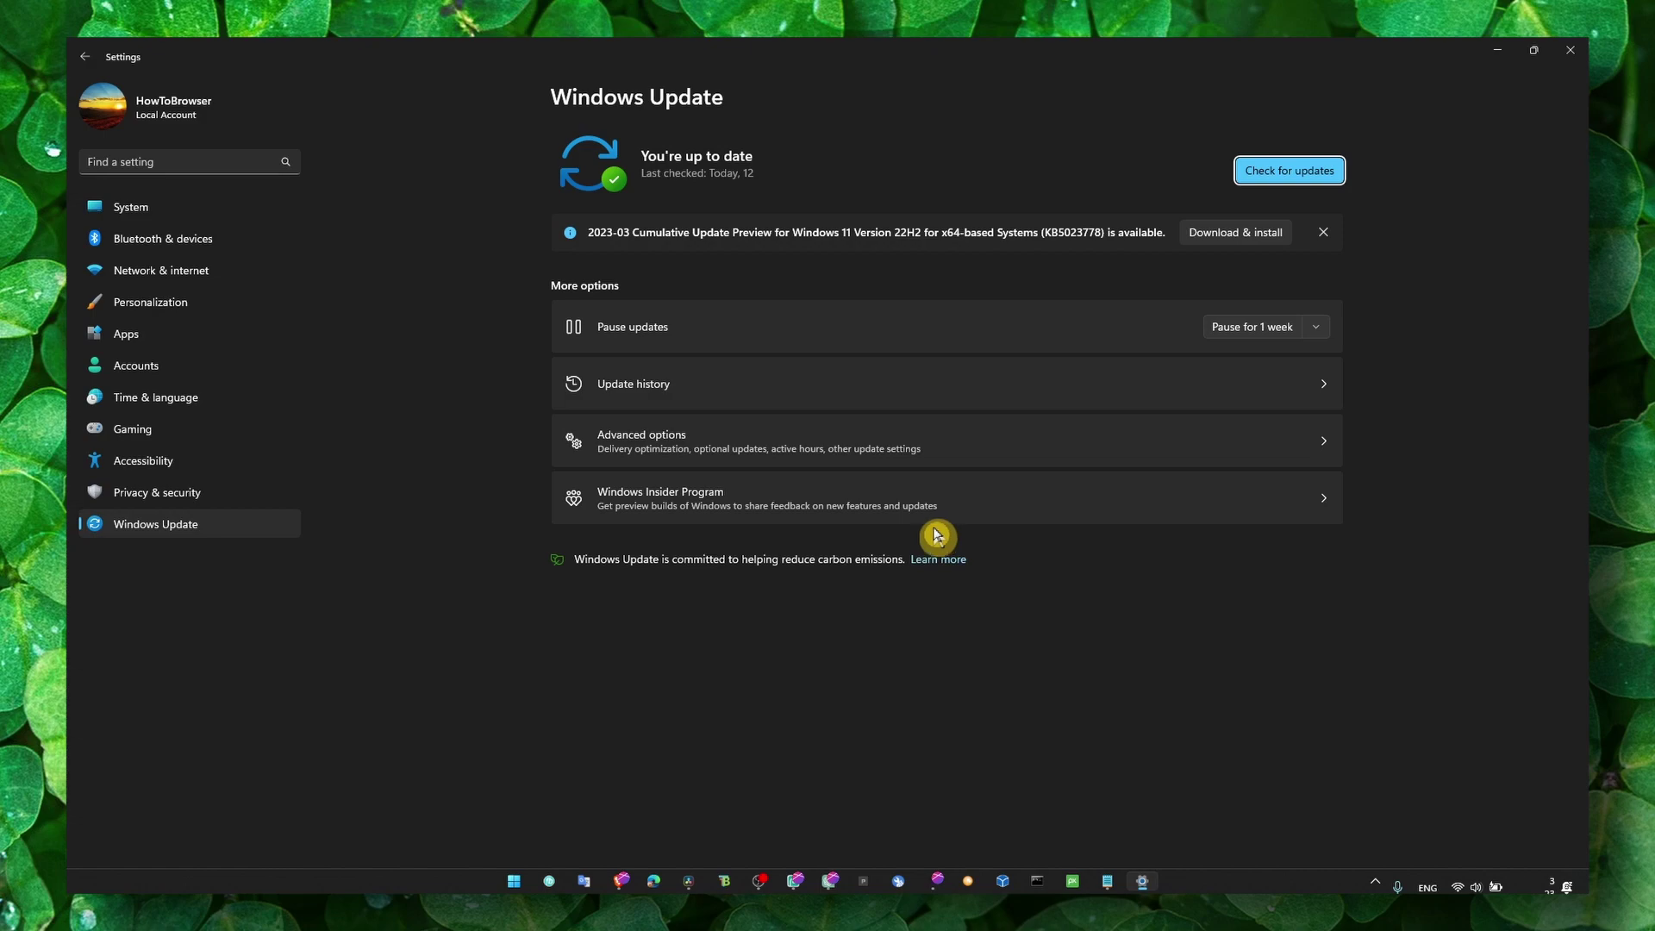
Step: Select the Sonix - Camera driver among the optional updates in the advanced Windows Update options, and close Settings
click(876, 440)
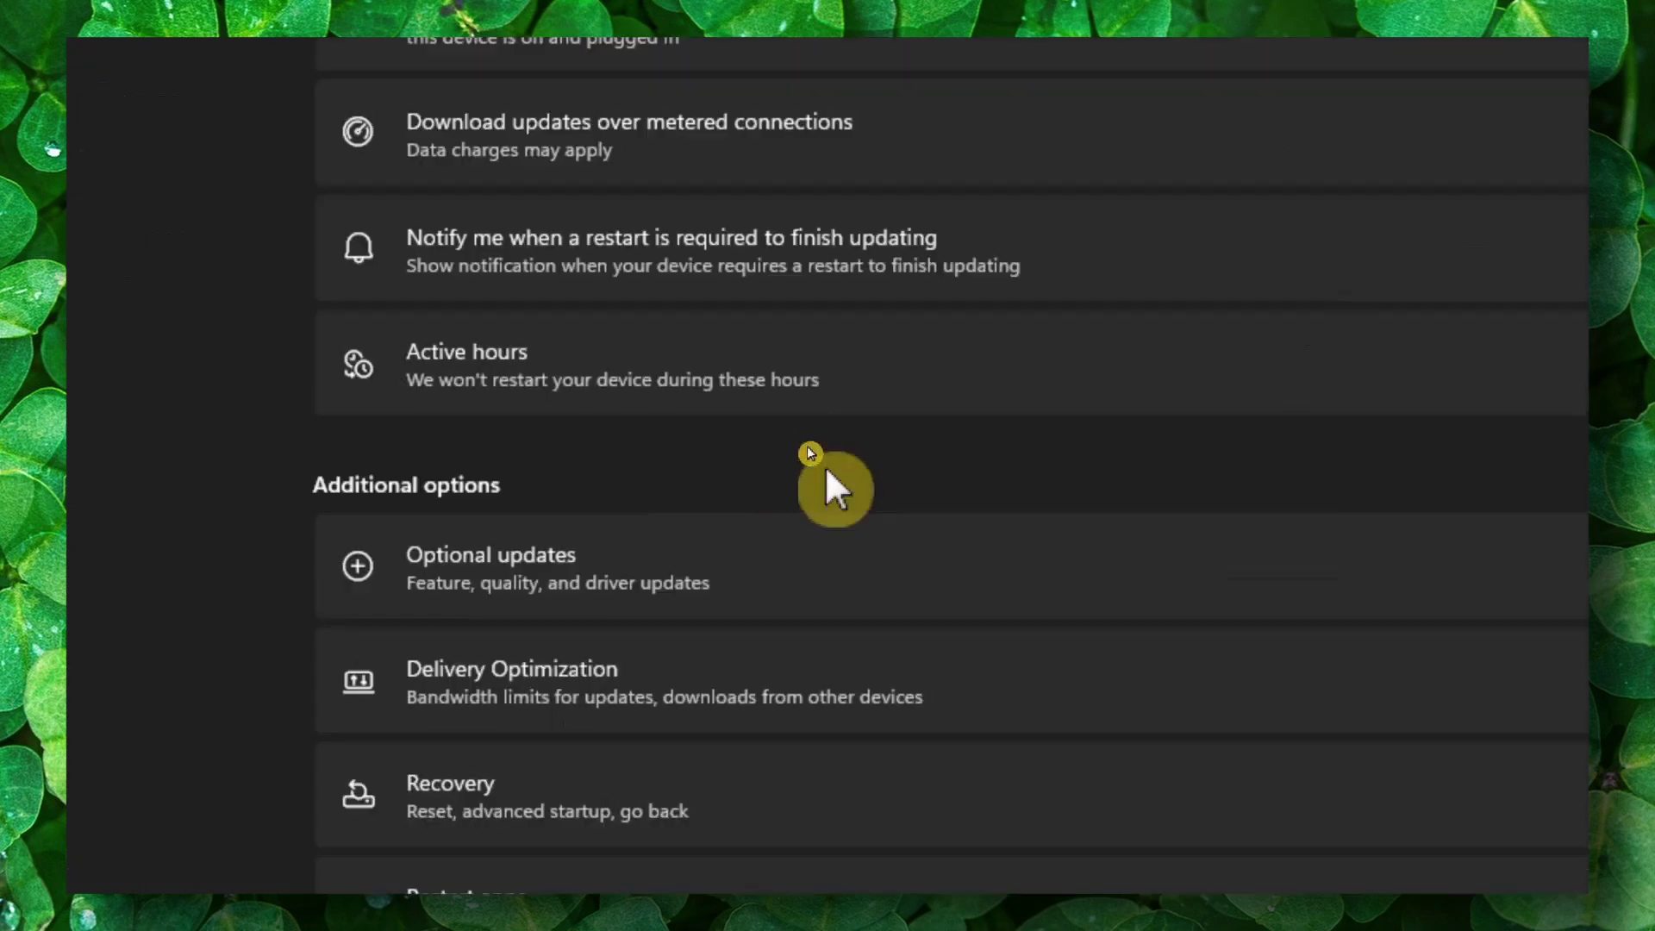
scroll(825, 466, down, 1)
click(829, 480)
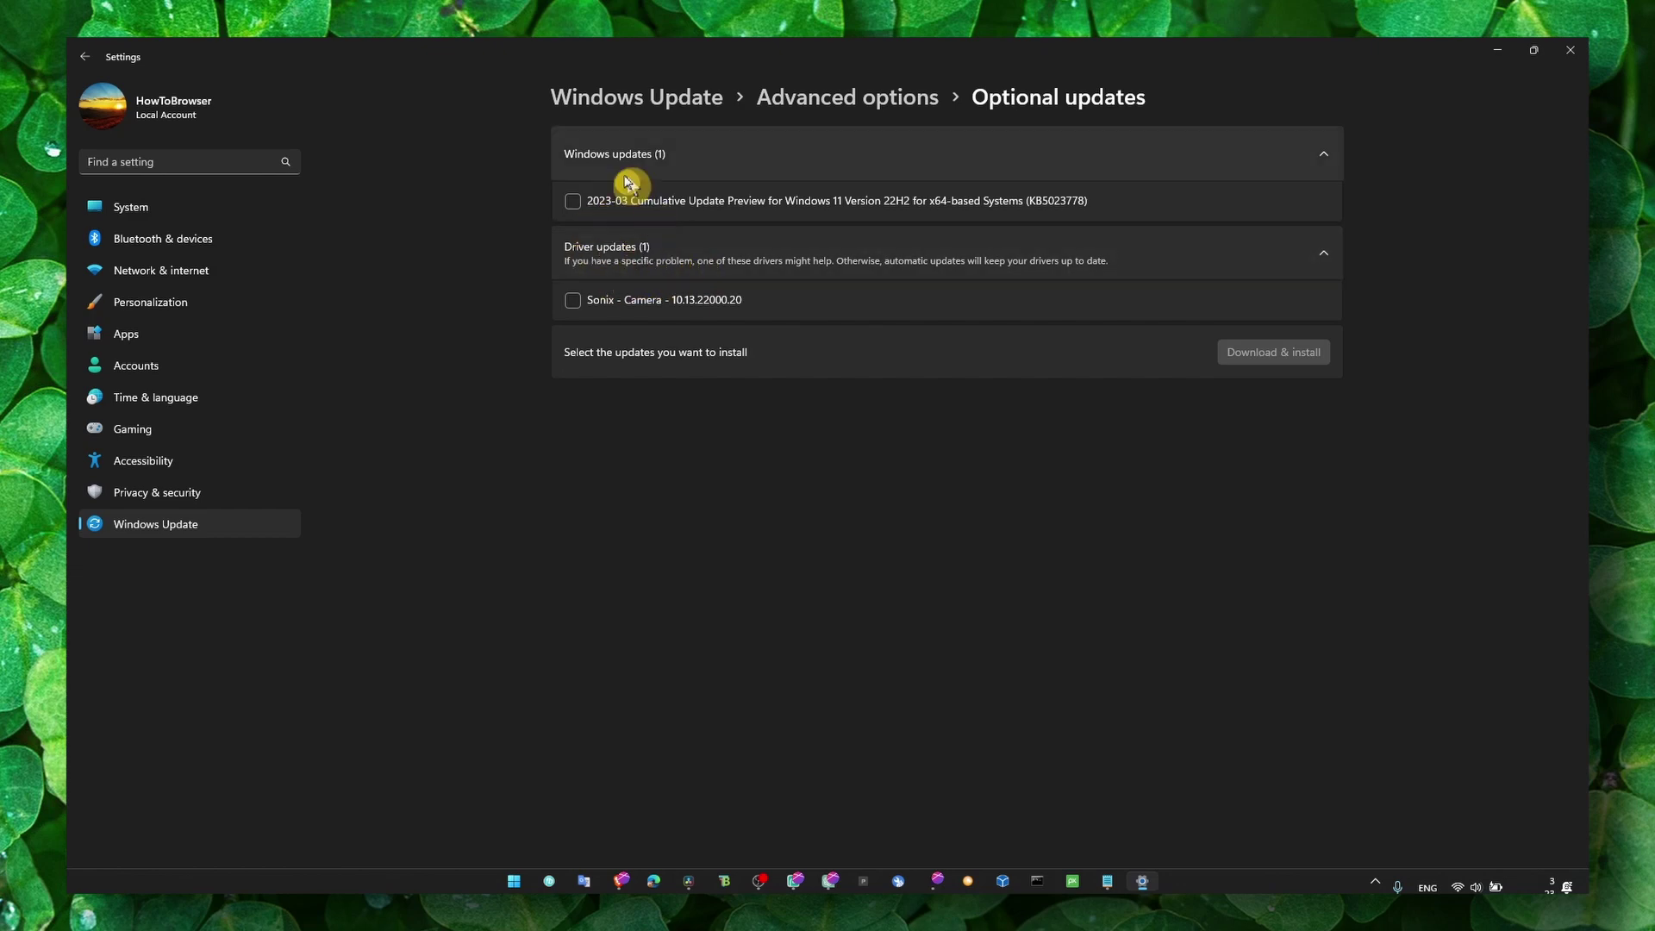
click(643, 303)
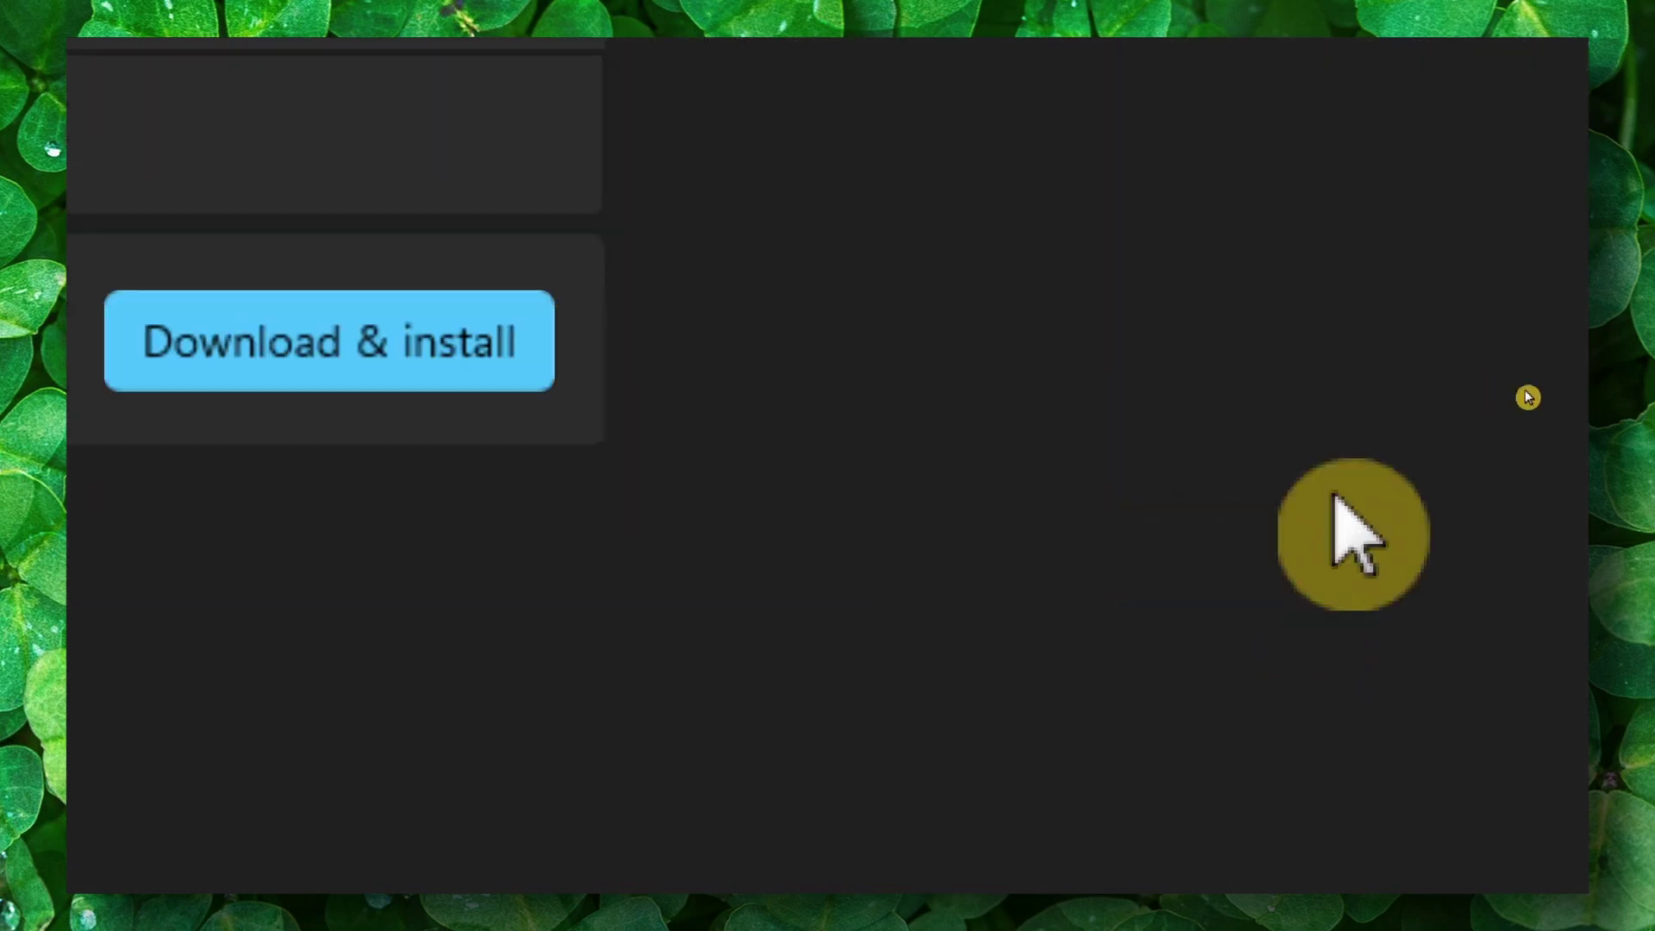
click(1569, 49)
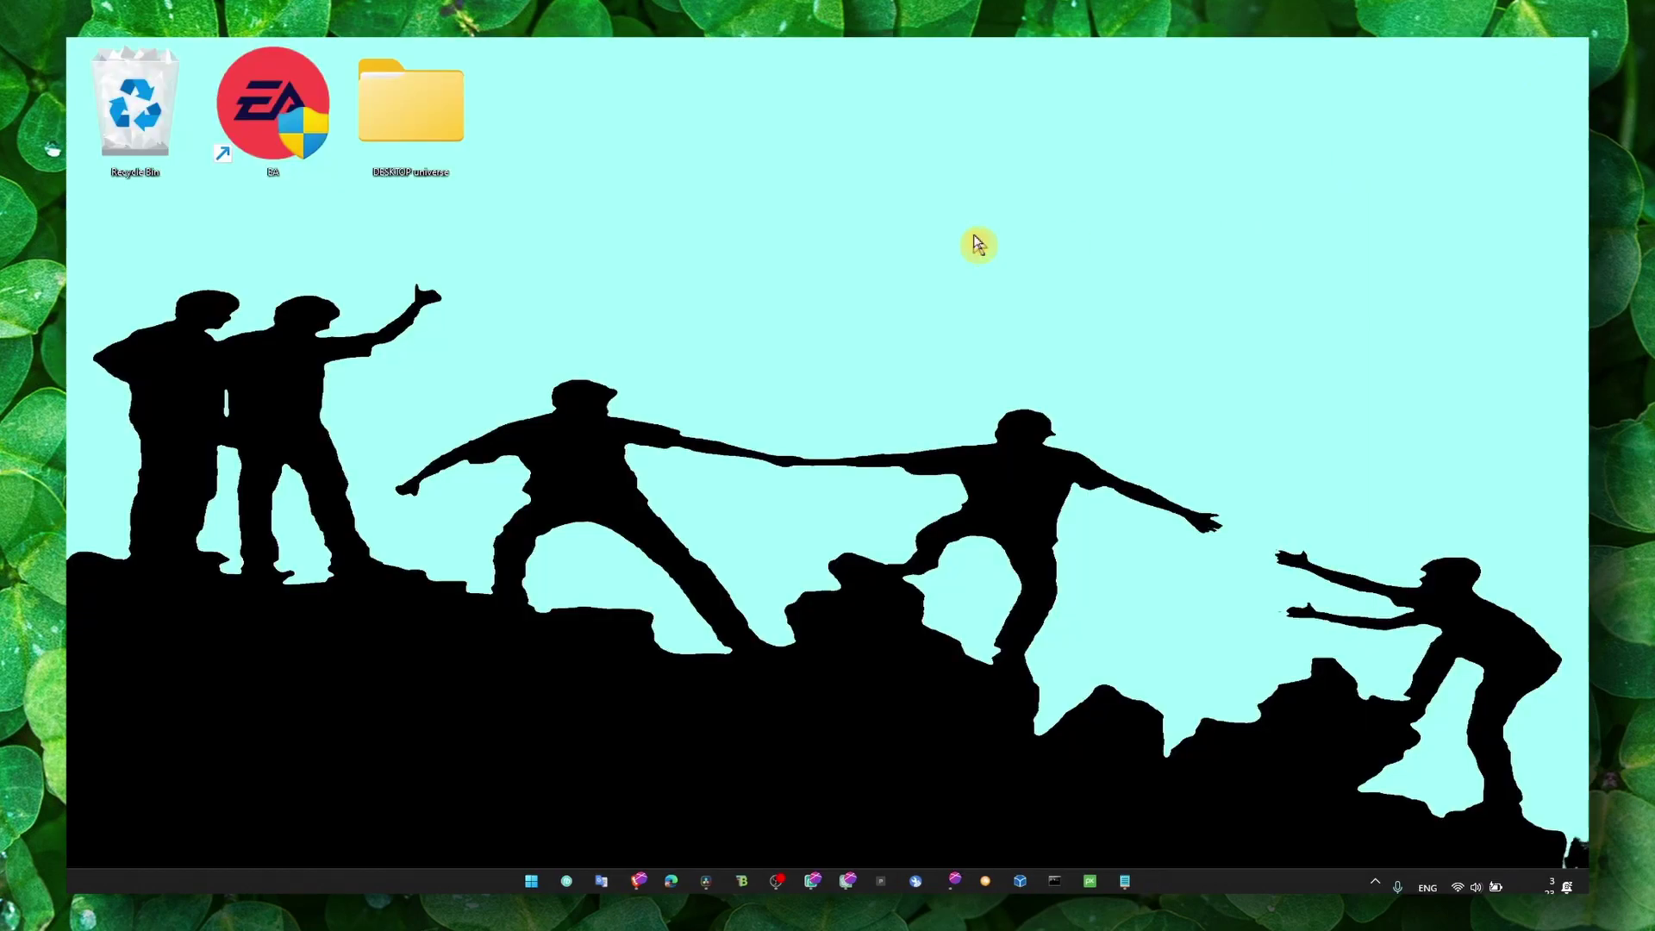
right_click(972, 239)
click(1000, 284)
click(1398, 887)
click(1570, 49)
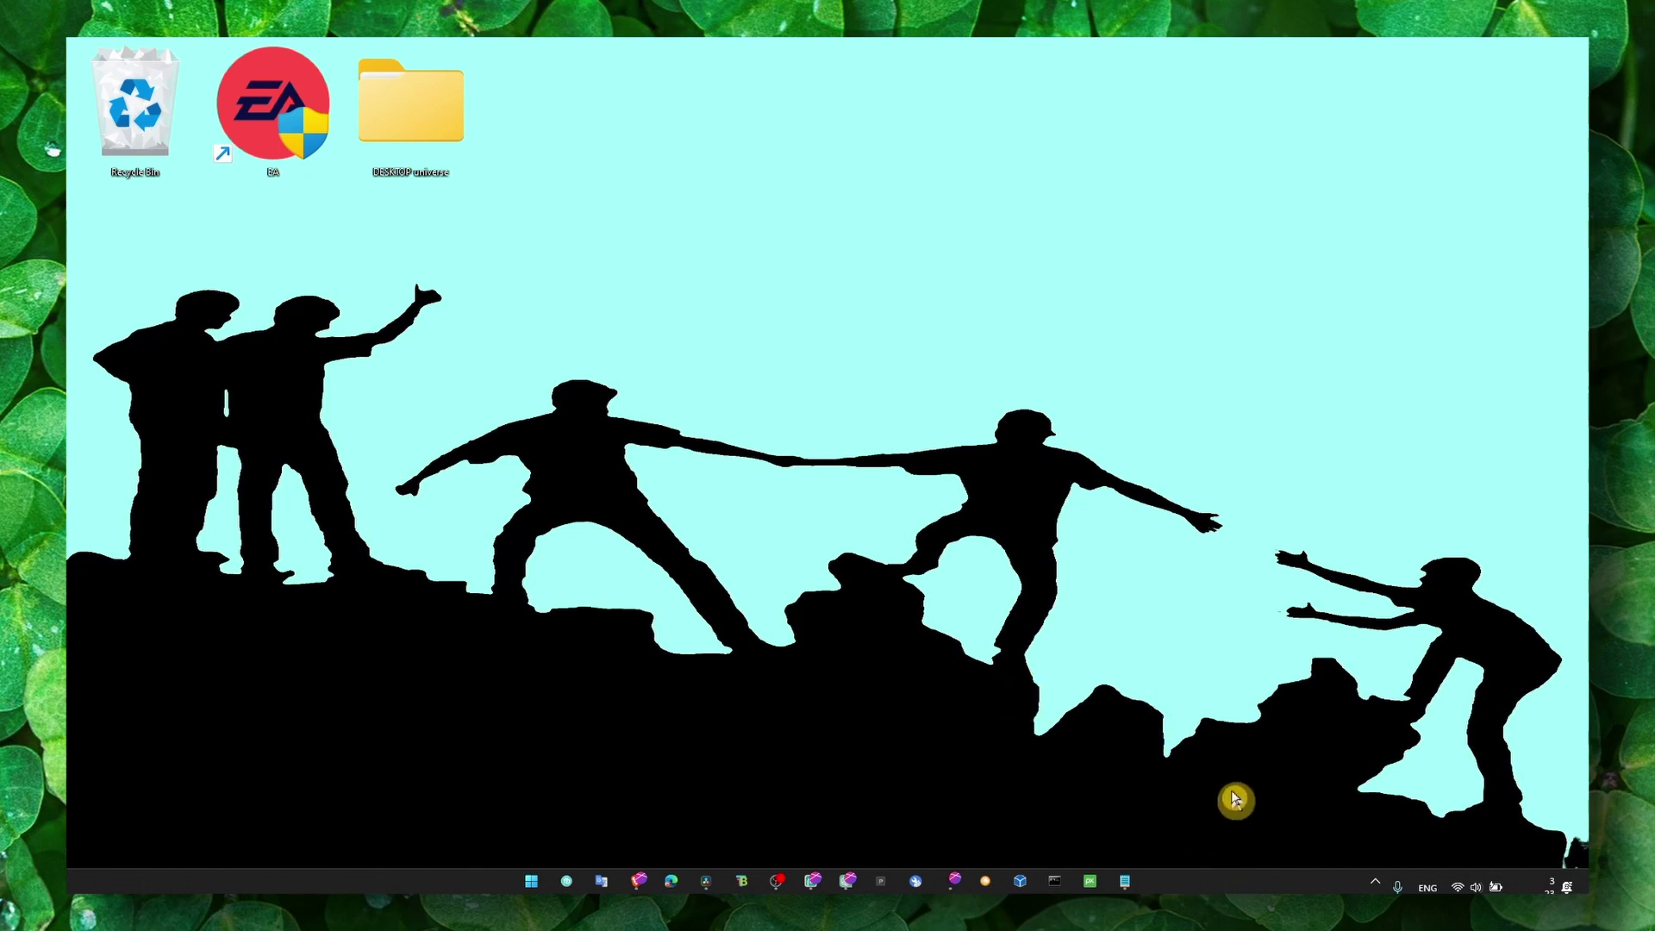
Step: Open the Microsoft Defender Antivirus exclusions list from the virus and threat protection settings in Windows Security
click(1375, 884)
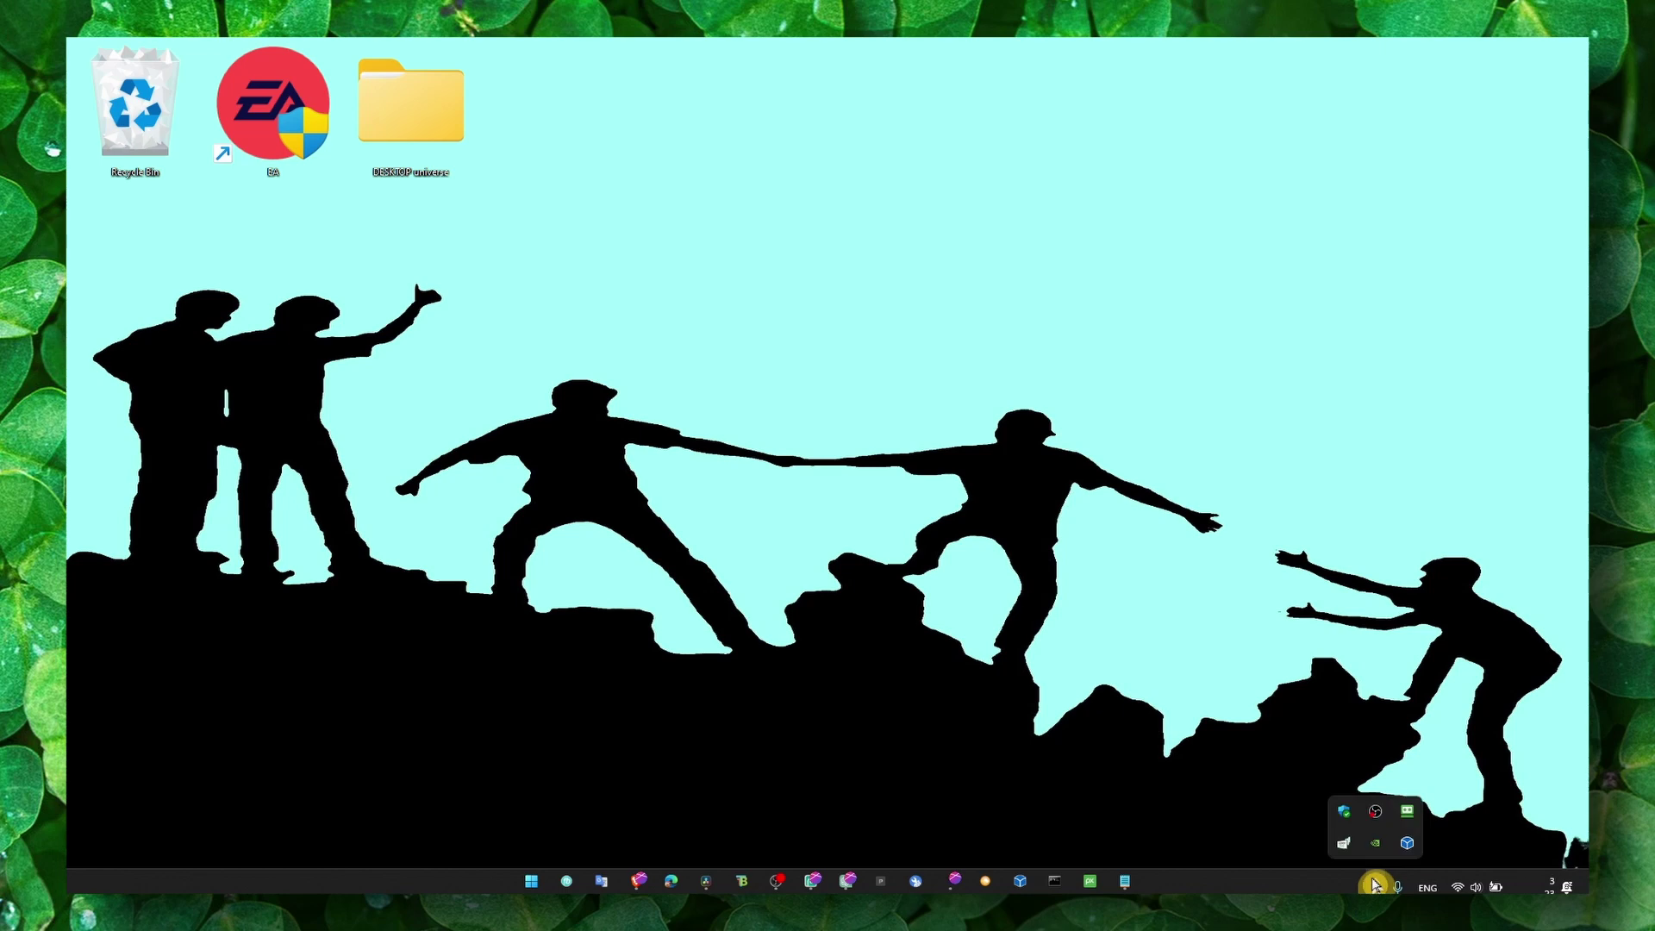
click(1347, 823)
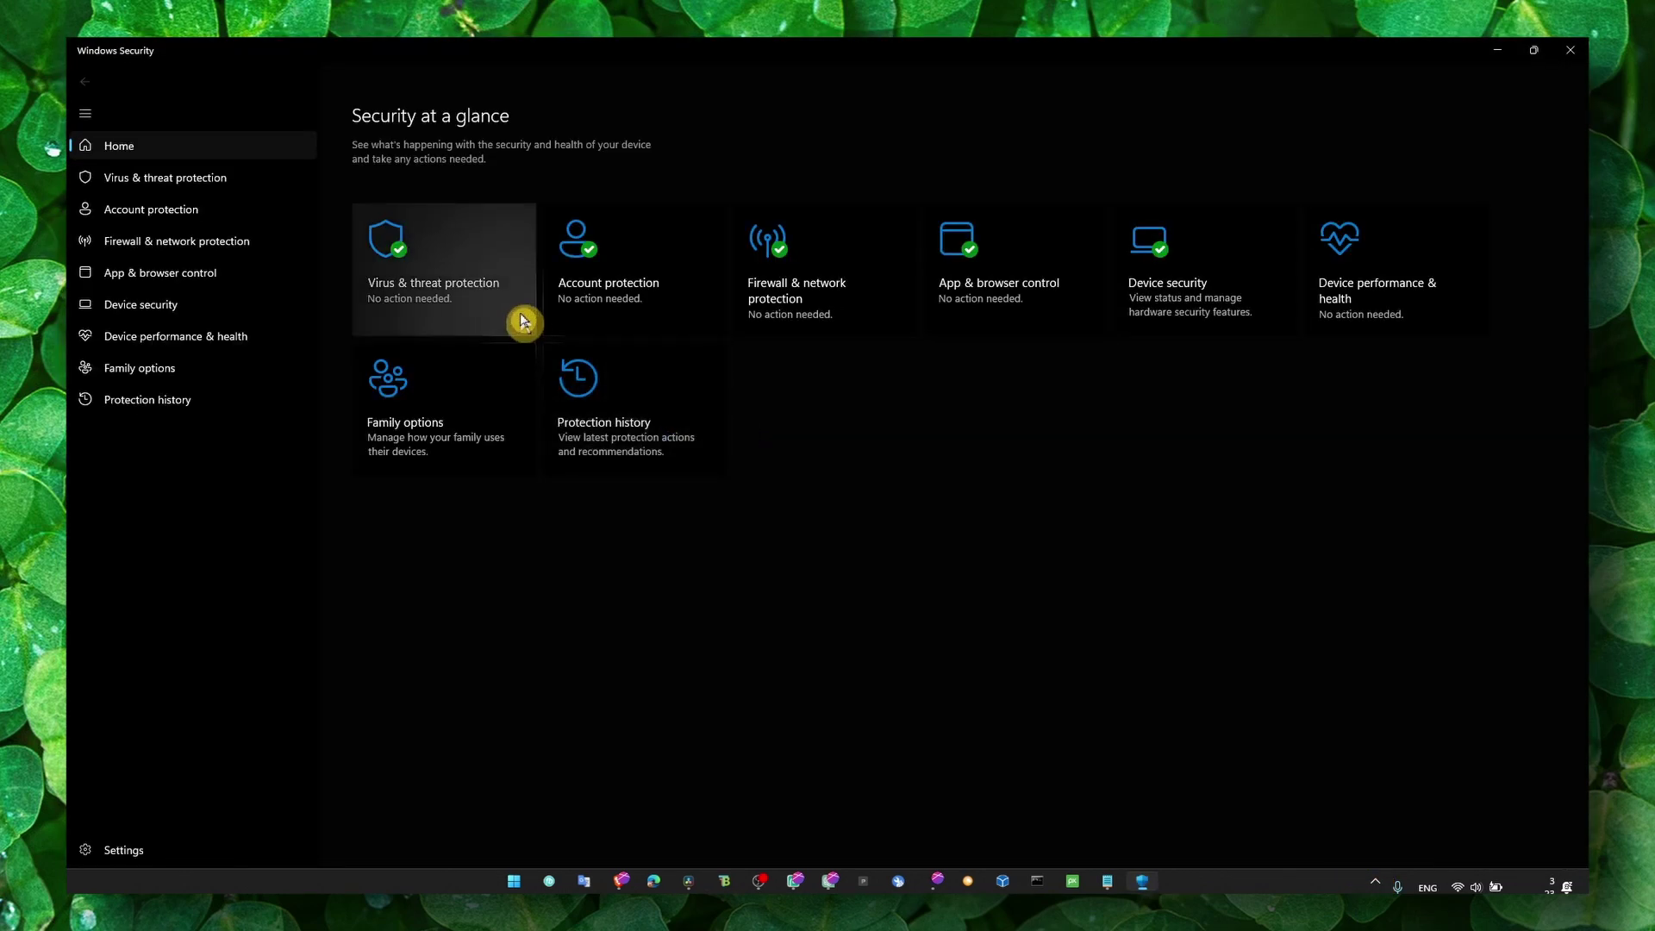
click(480, 291)
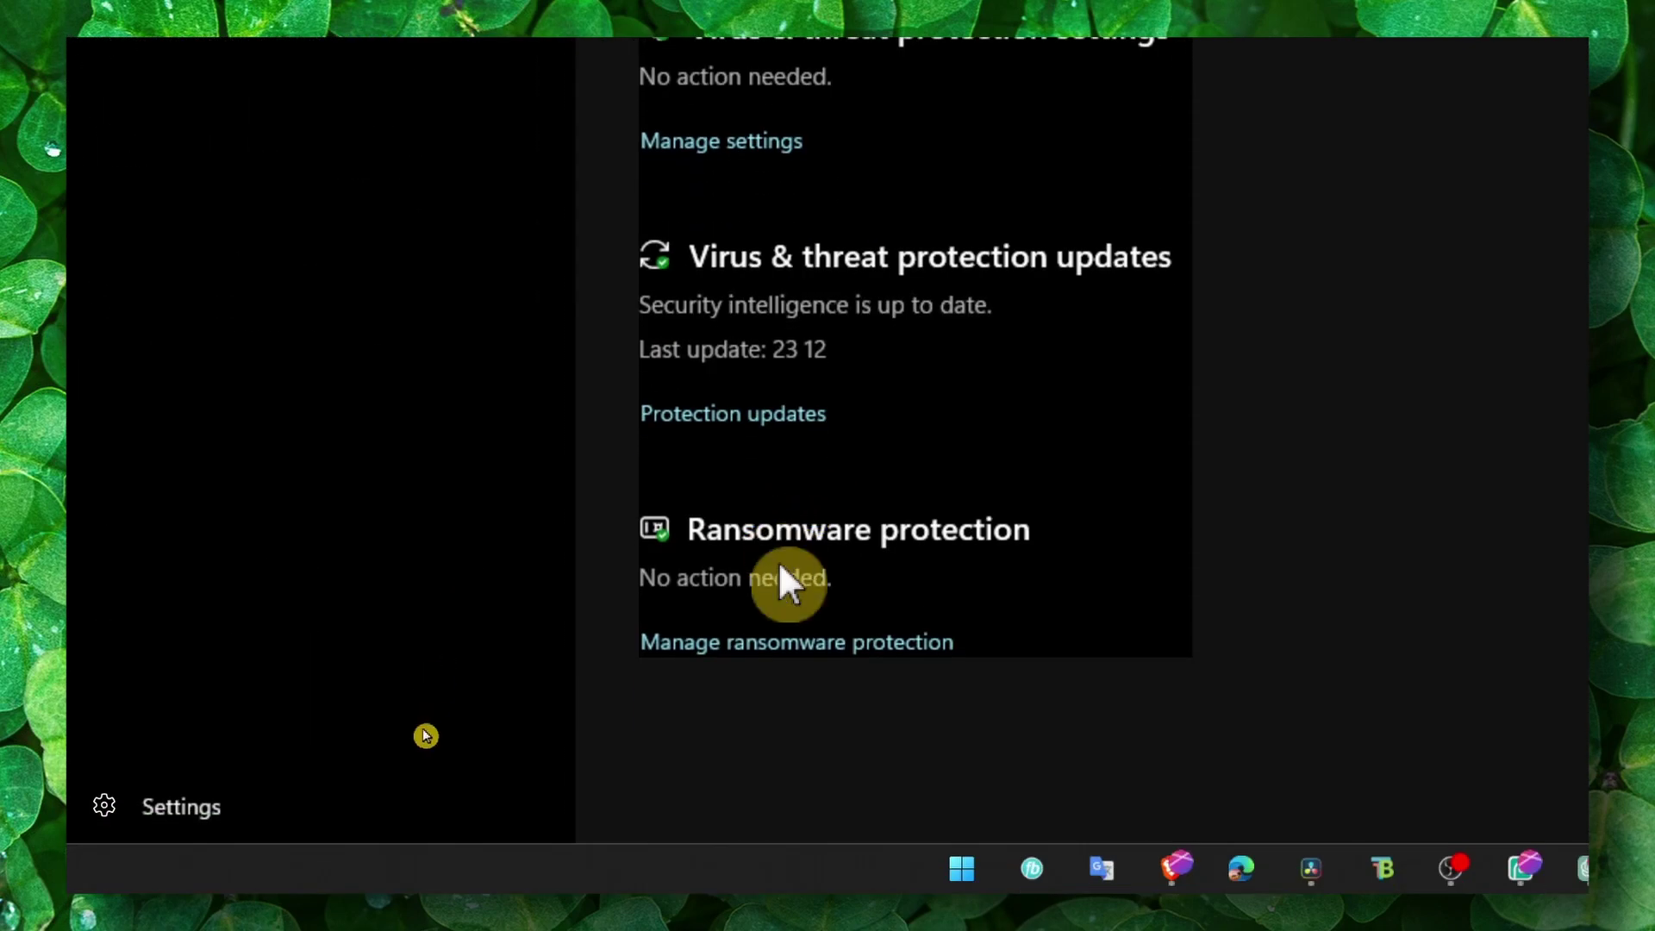
click(763, 142)
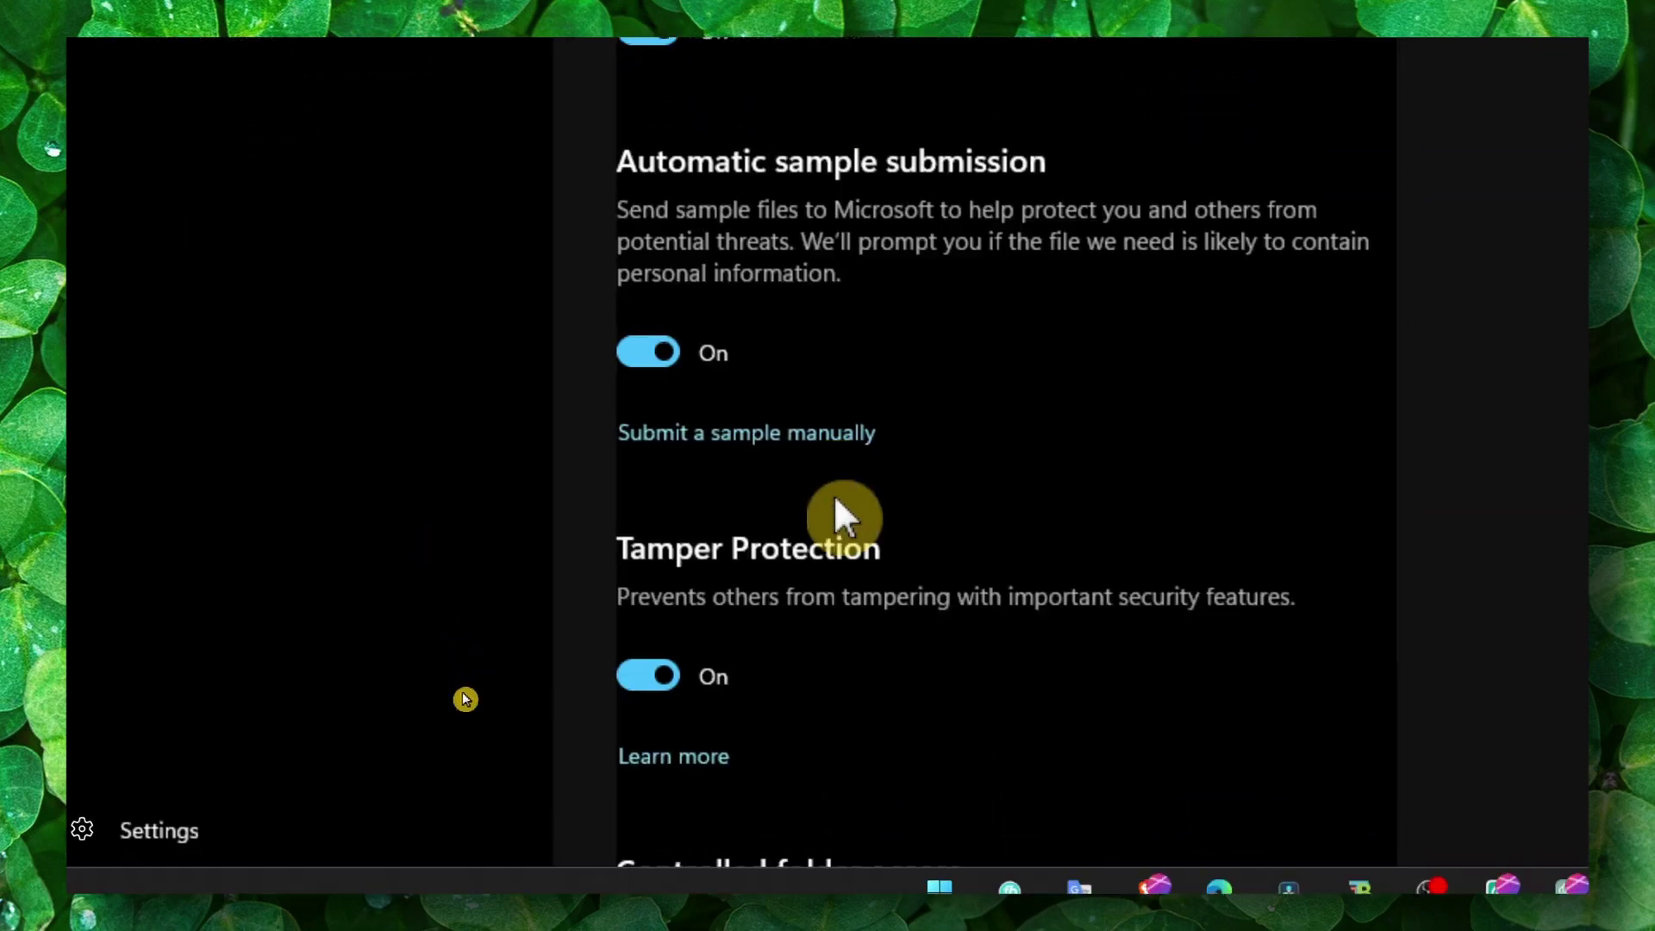
scroll(826, 694, down, 3)
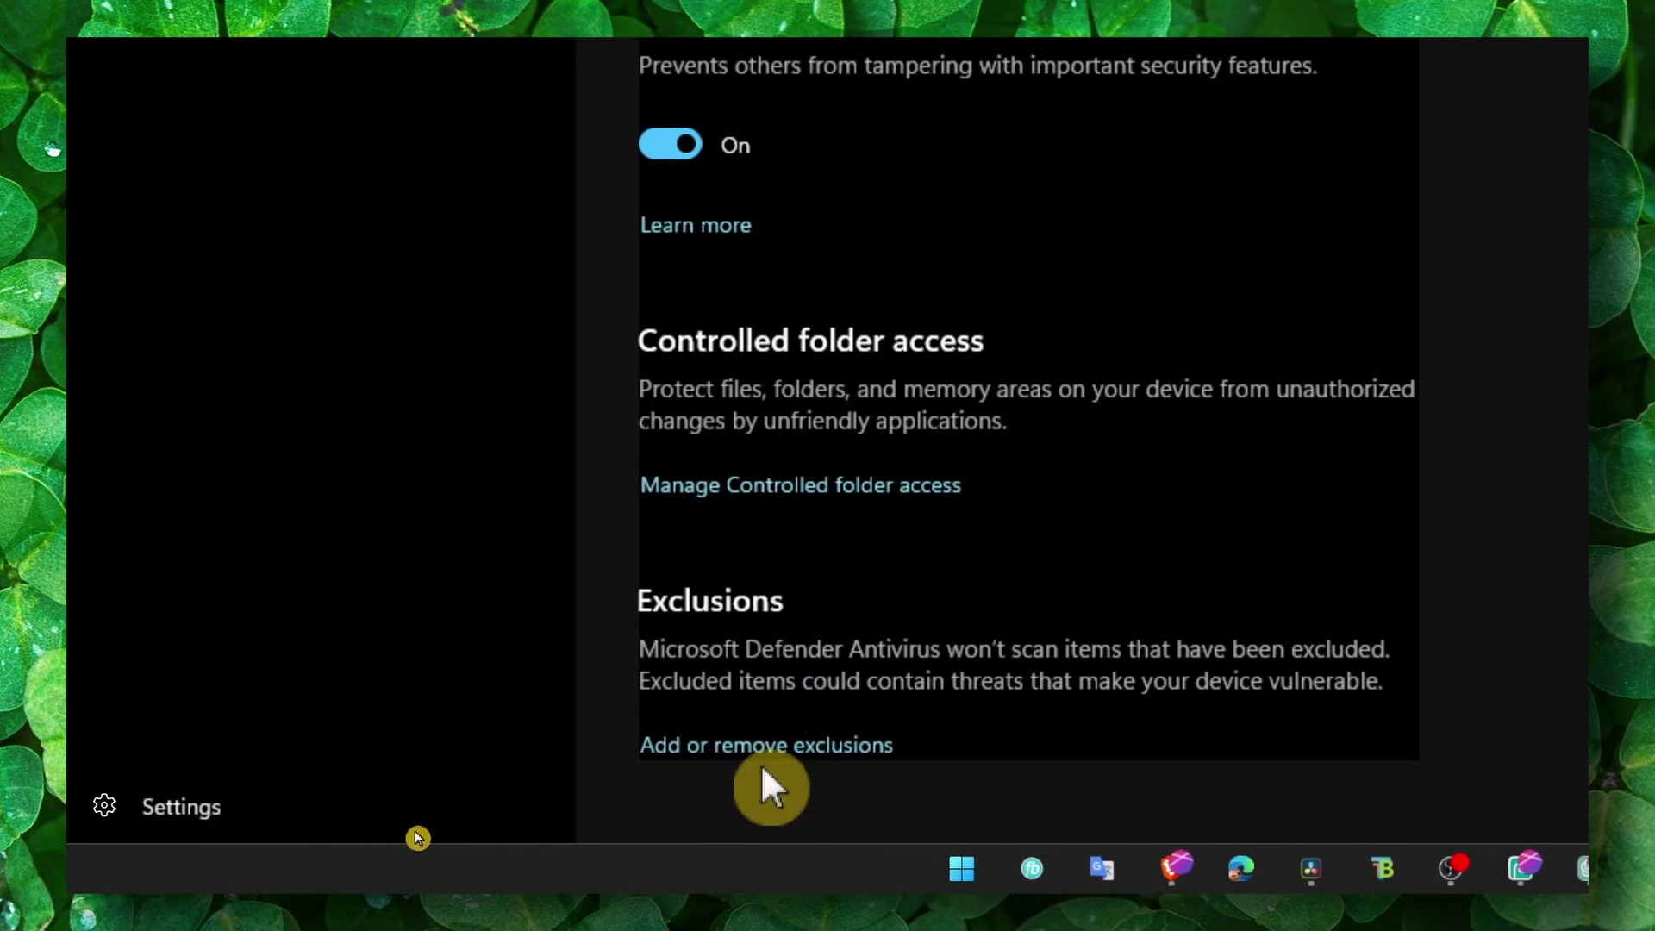
click(761, 750)
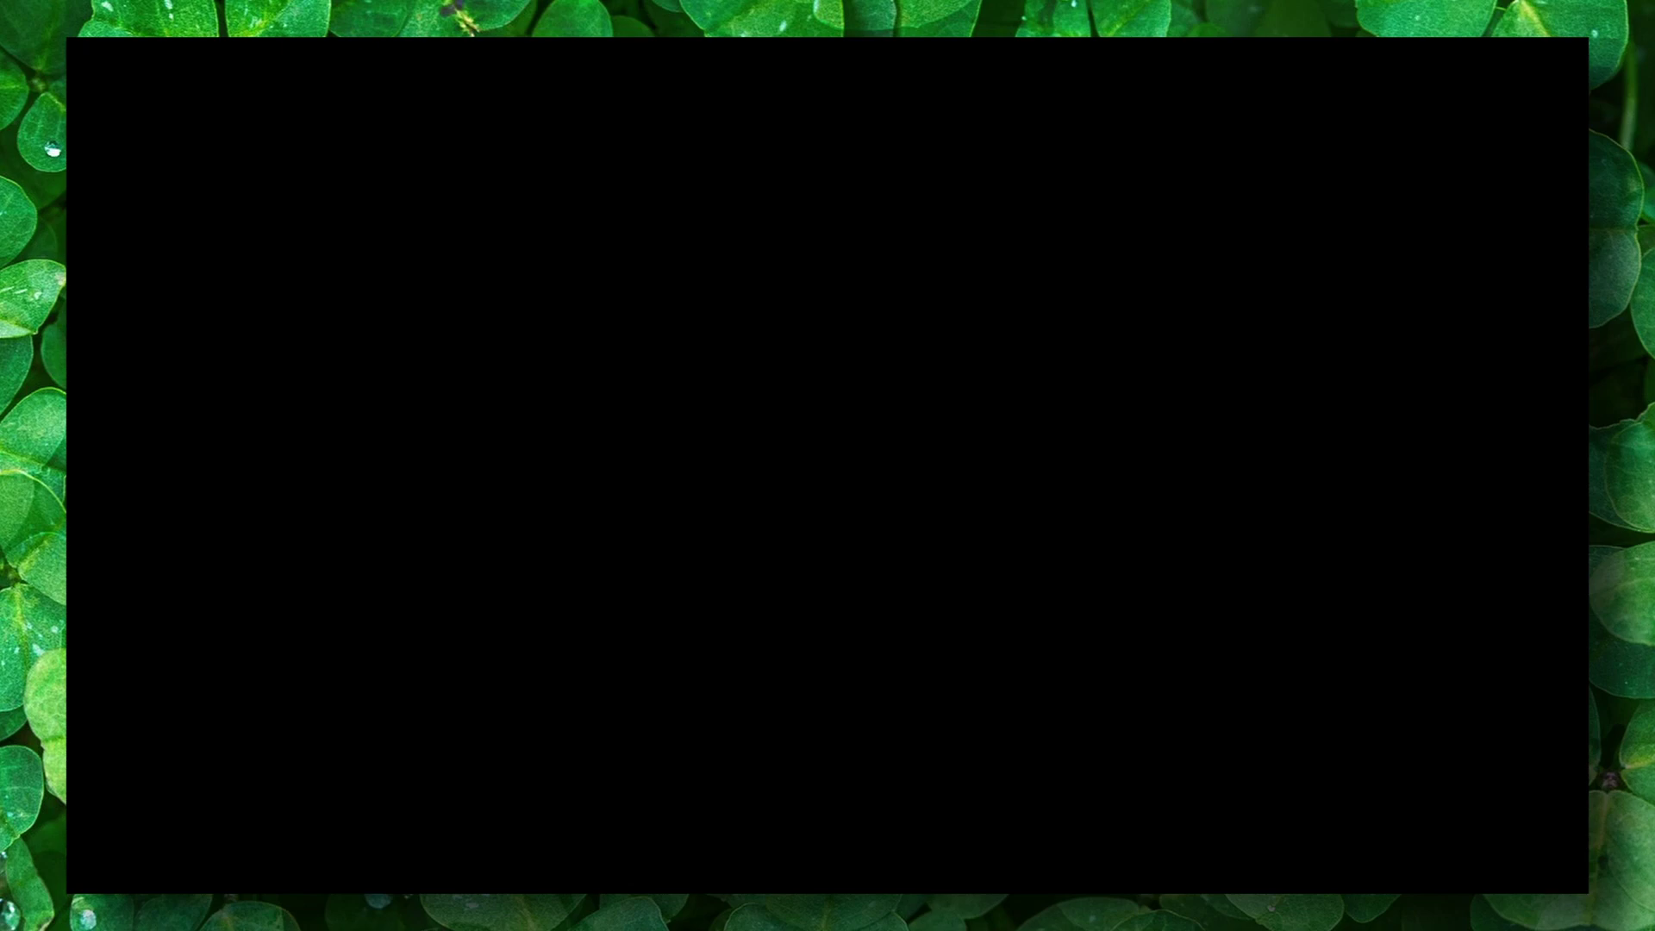
Step: Browse Program Files (x86) for the Rockstar Games folder to exclude, cancel the folder selection, and close Windows Security
click(826, 370)
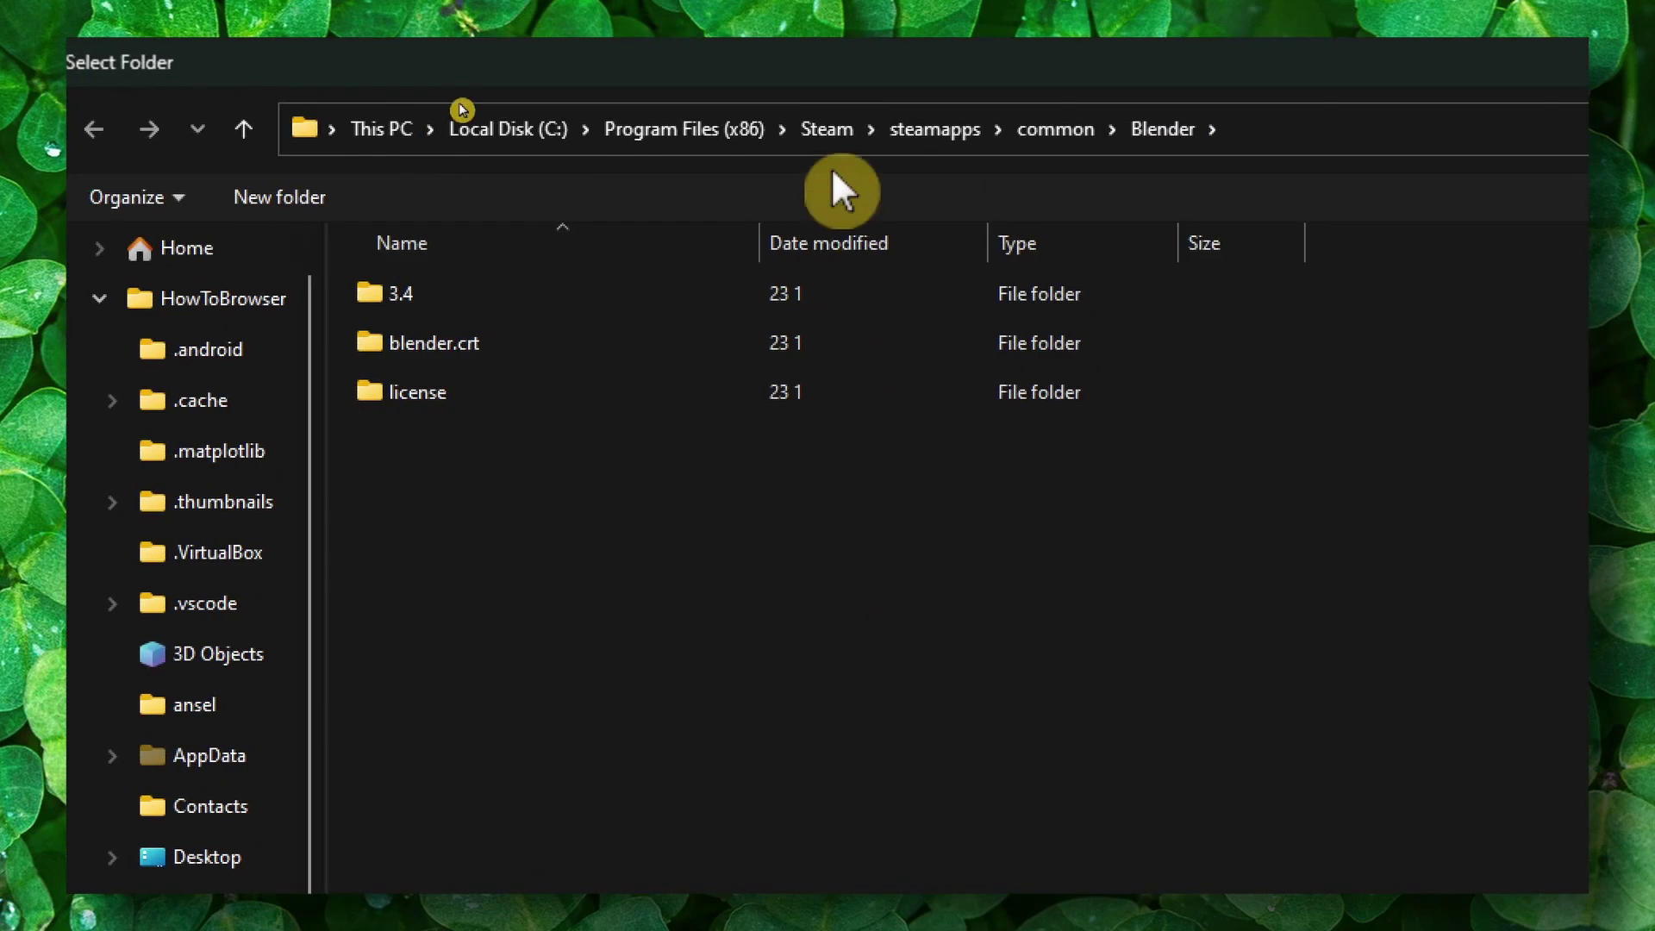
click(724, 129)
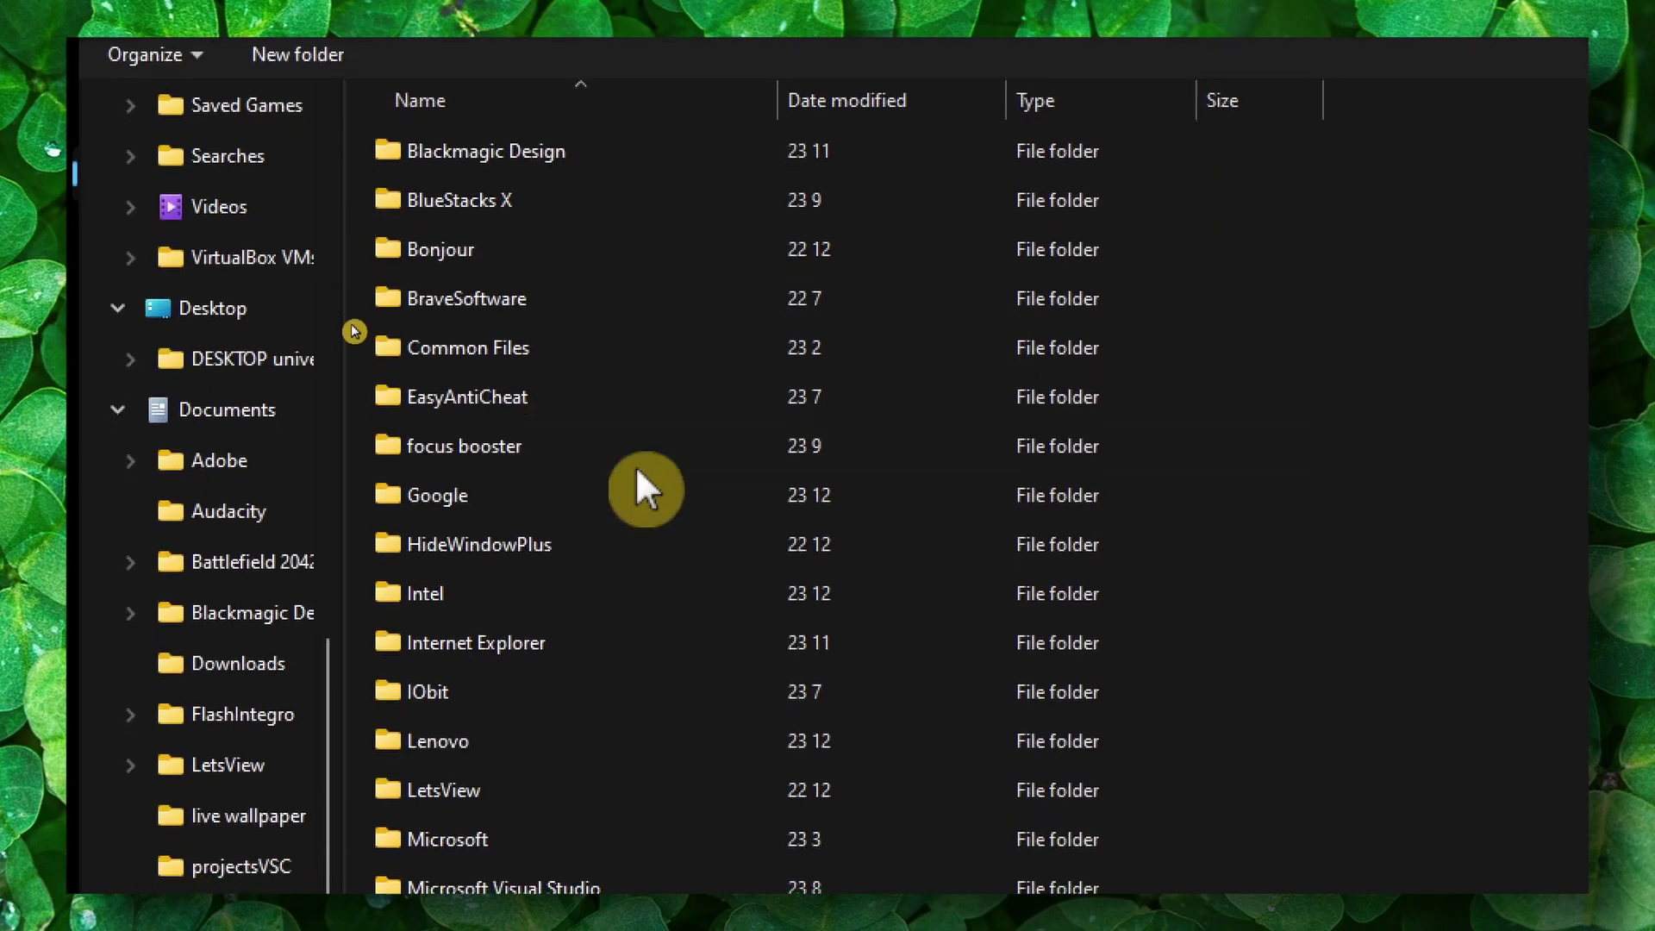
scroll(642, 616, down, 2)
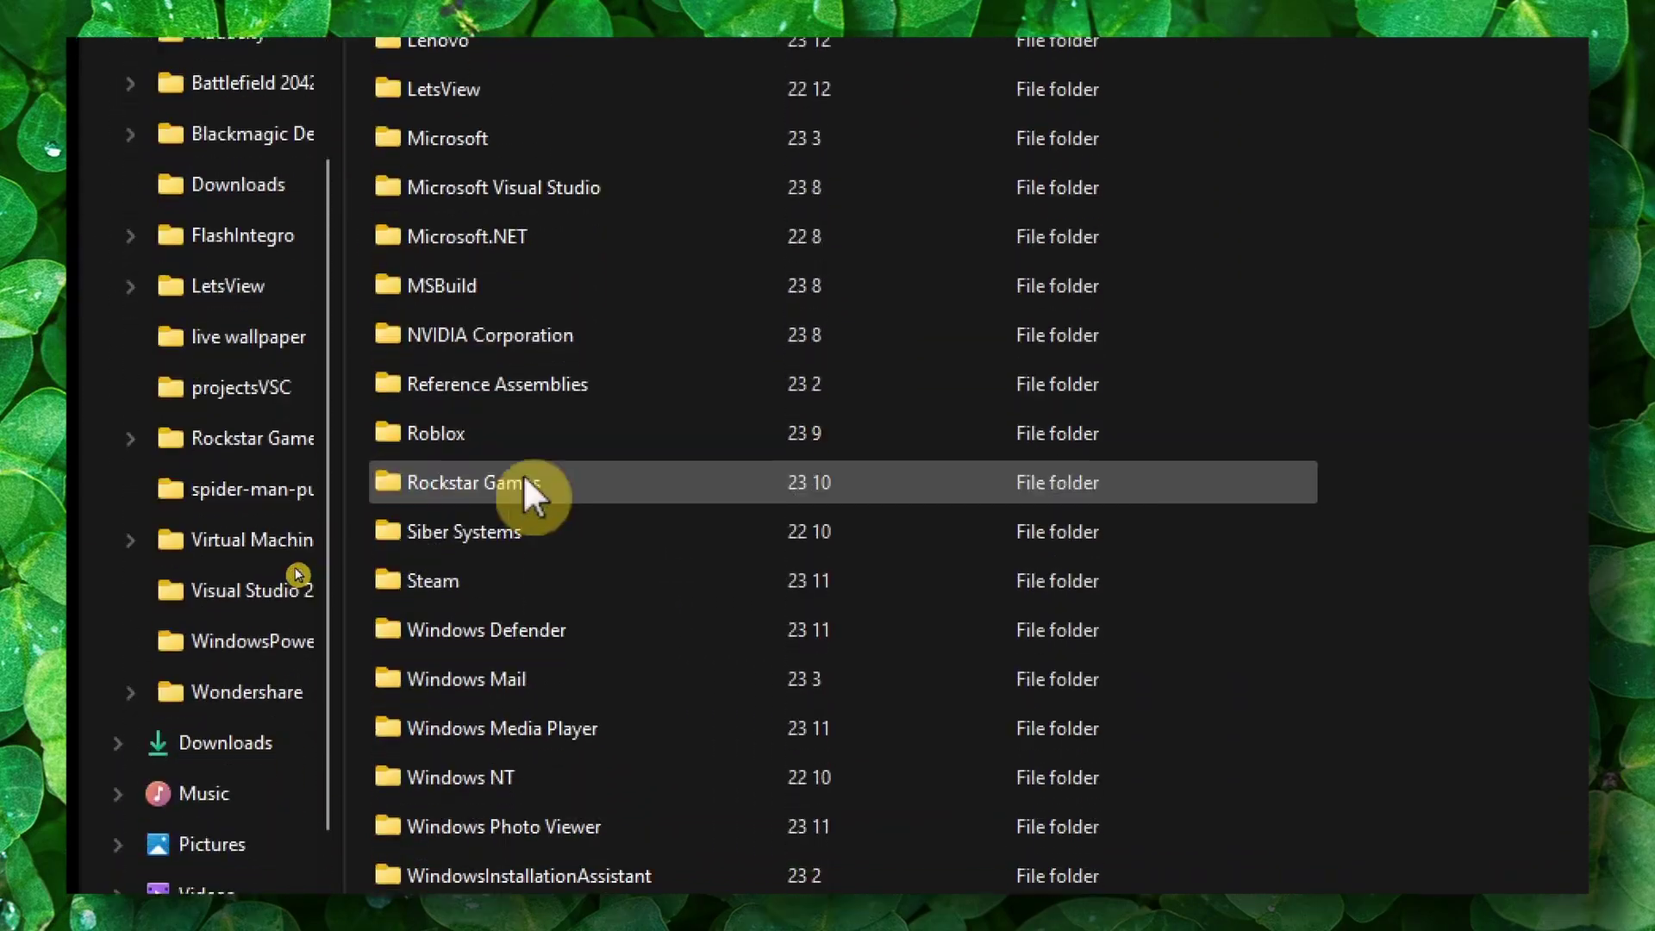
click(535, 860)
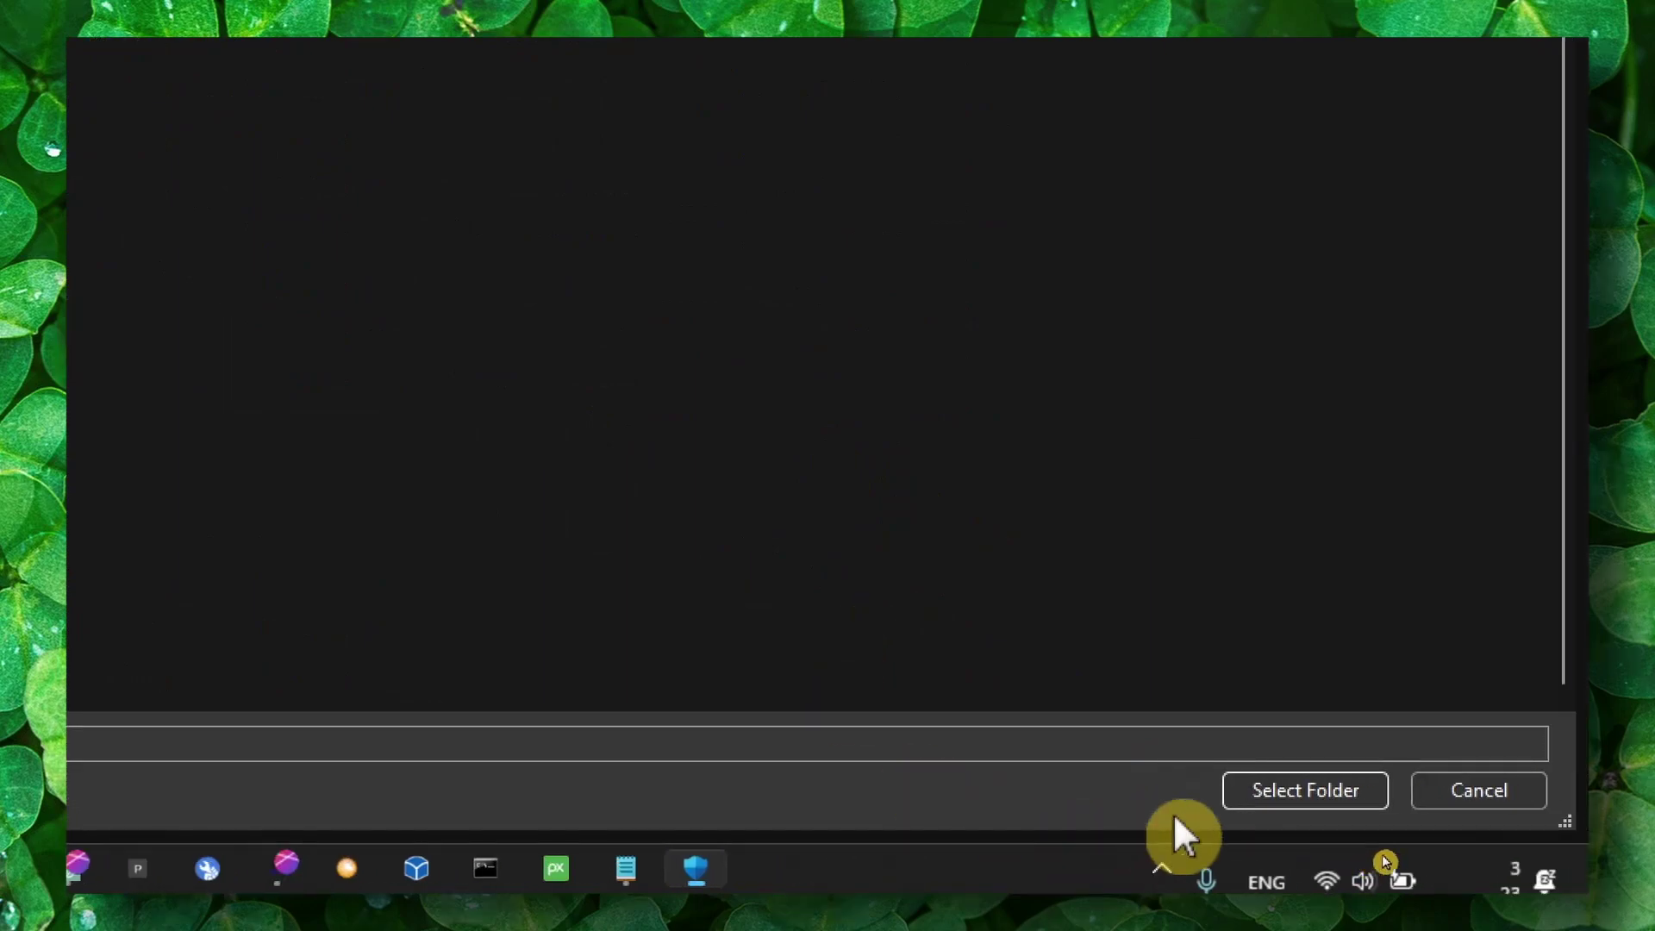
click(1497, 787)
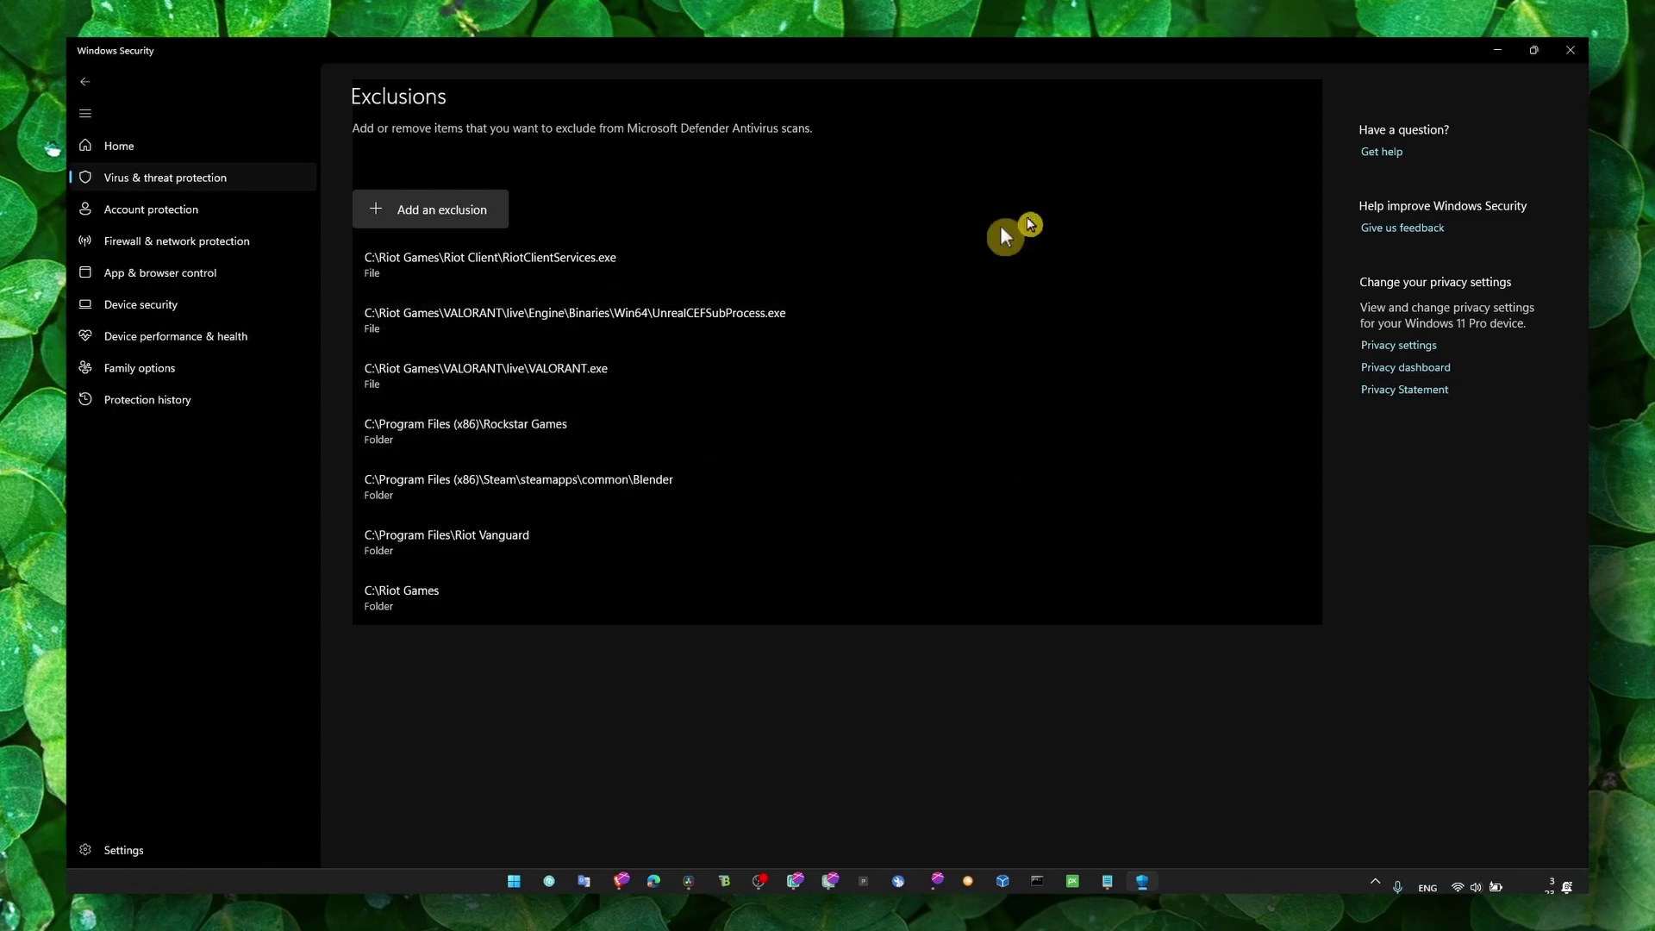
click(1565, 50)
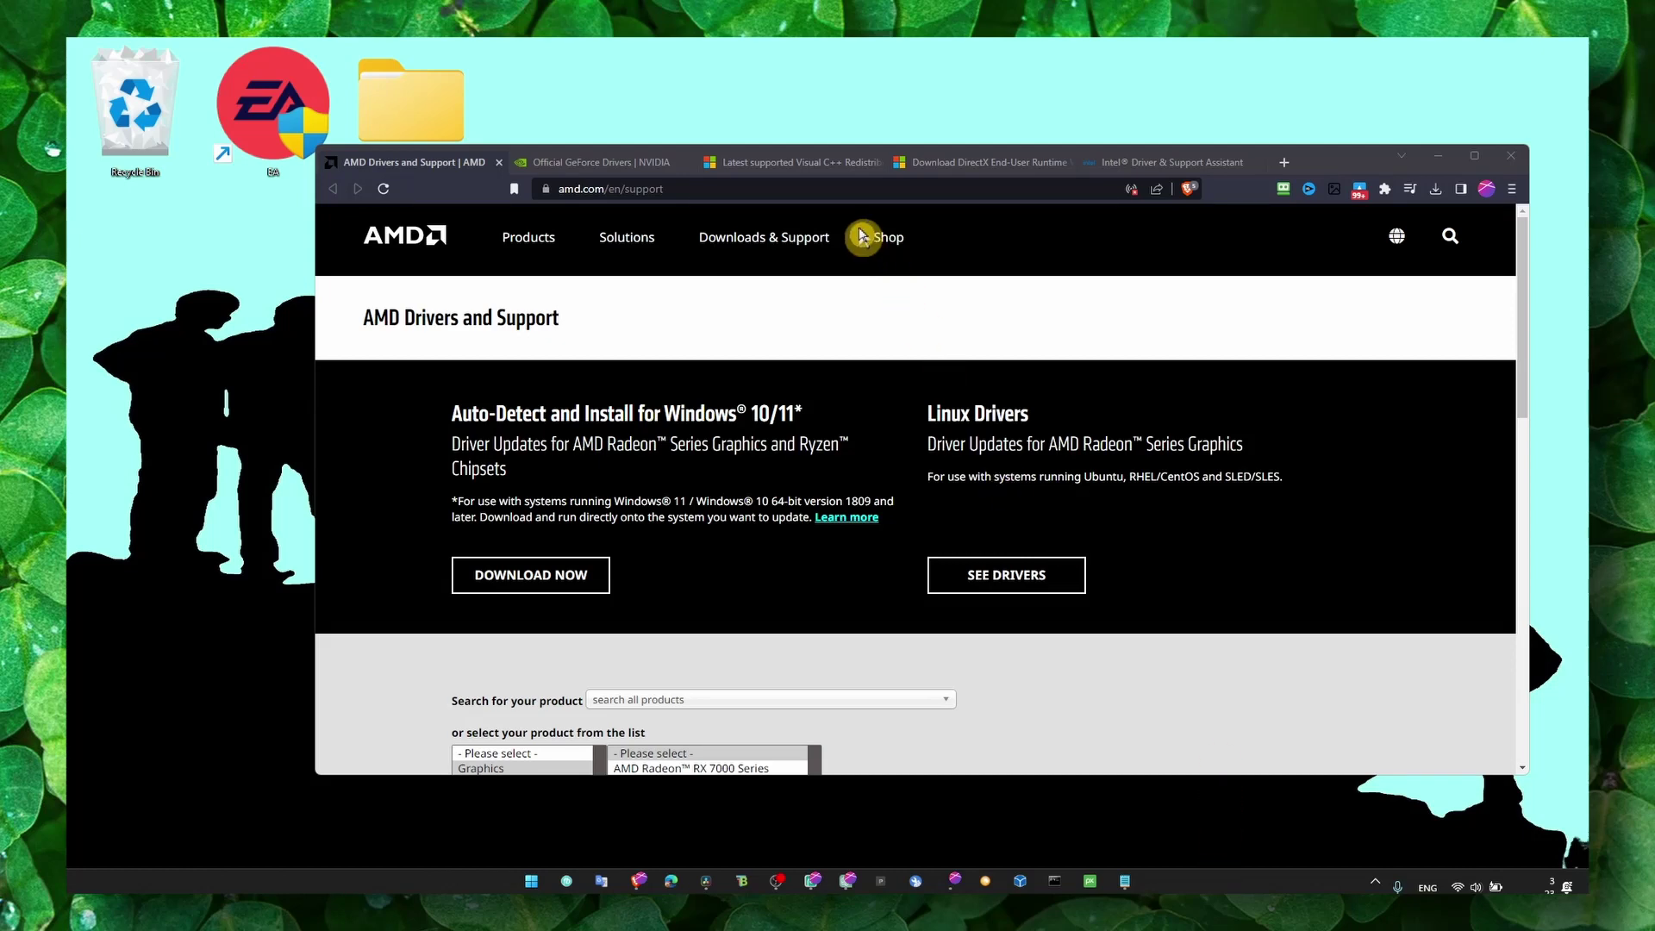
Step: In the browser, examine the download options on the Microsoft Visual C++ Redistributable and DirectX End-User Runtime pages
click(830, 169)
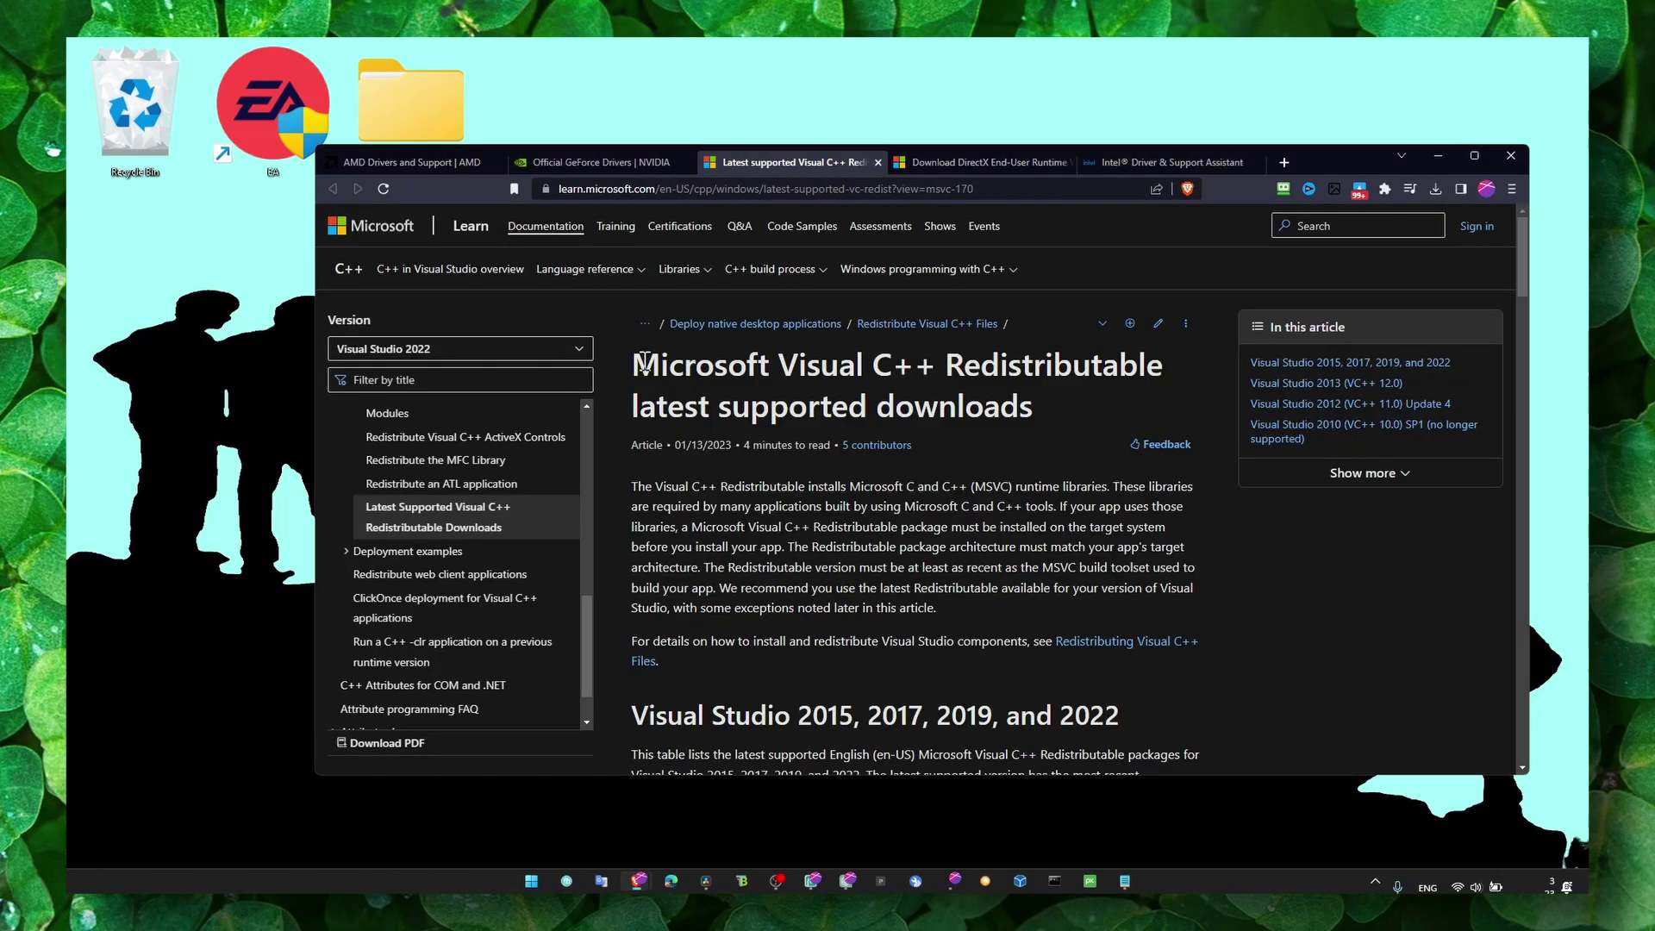
drag(644, 364, 862, 371)
click(862, 371)
scroll(871, 420, down, 2)
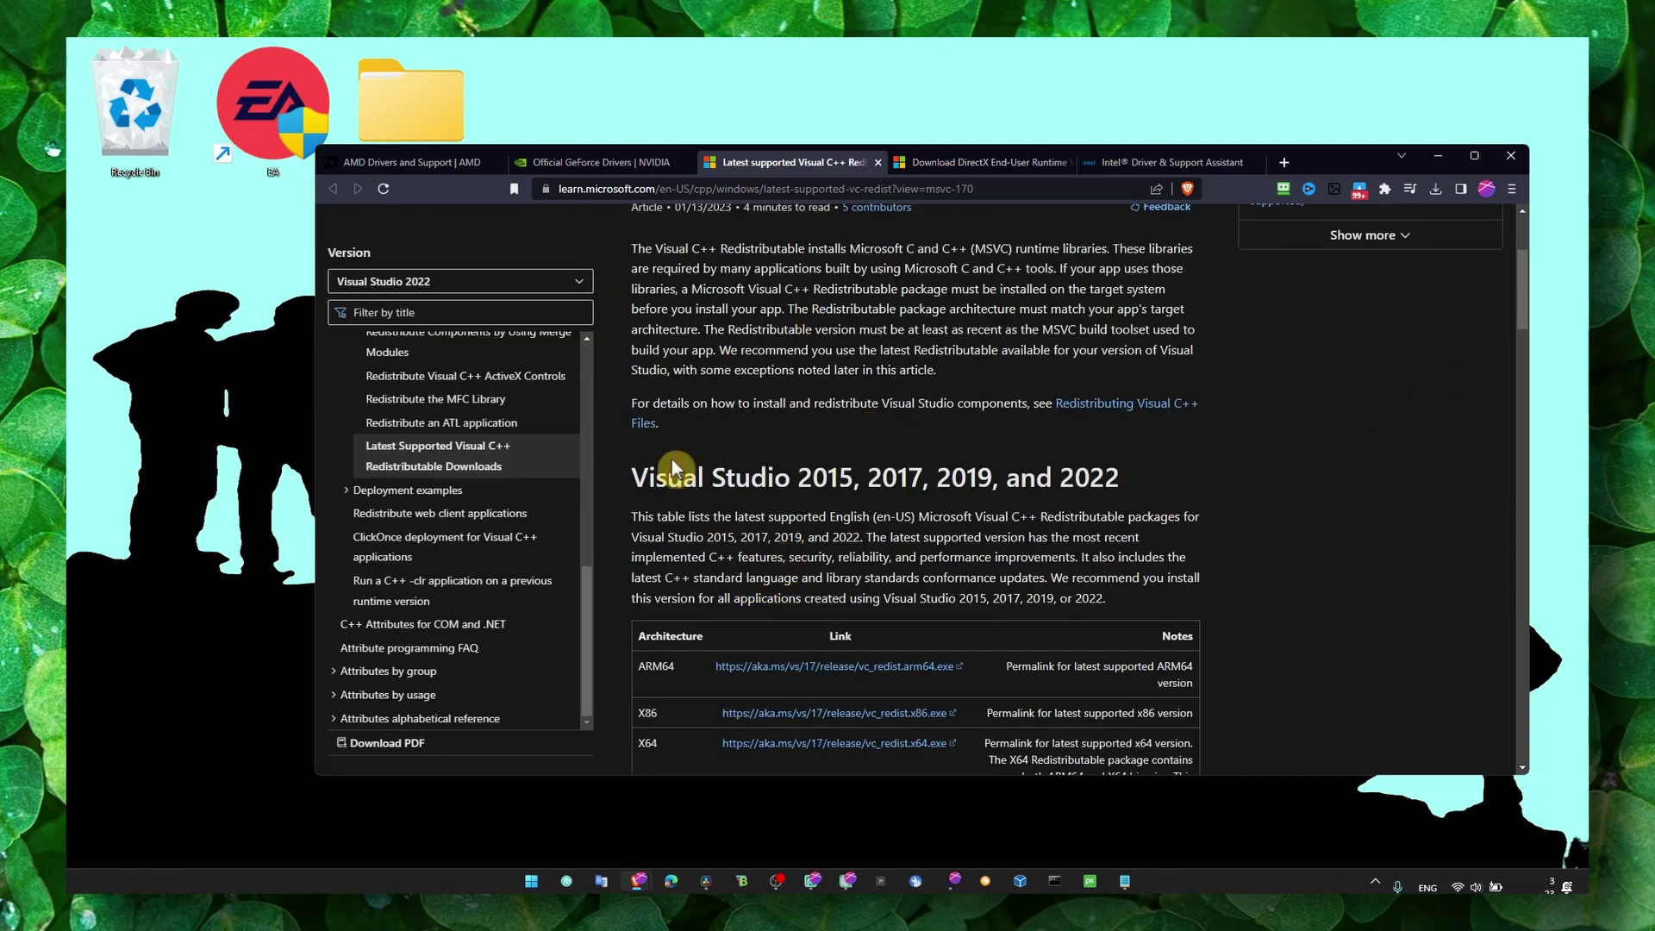
scroll(680, 476, down, 4)
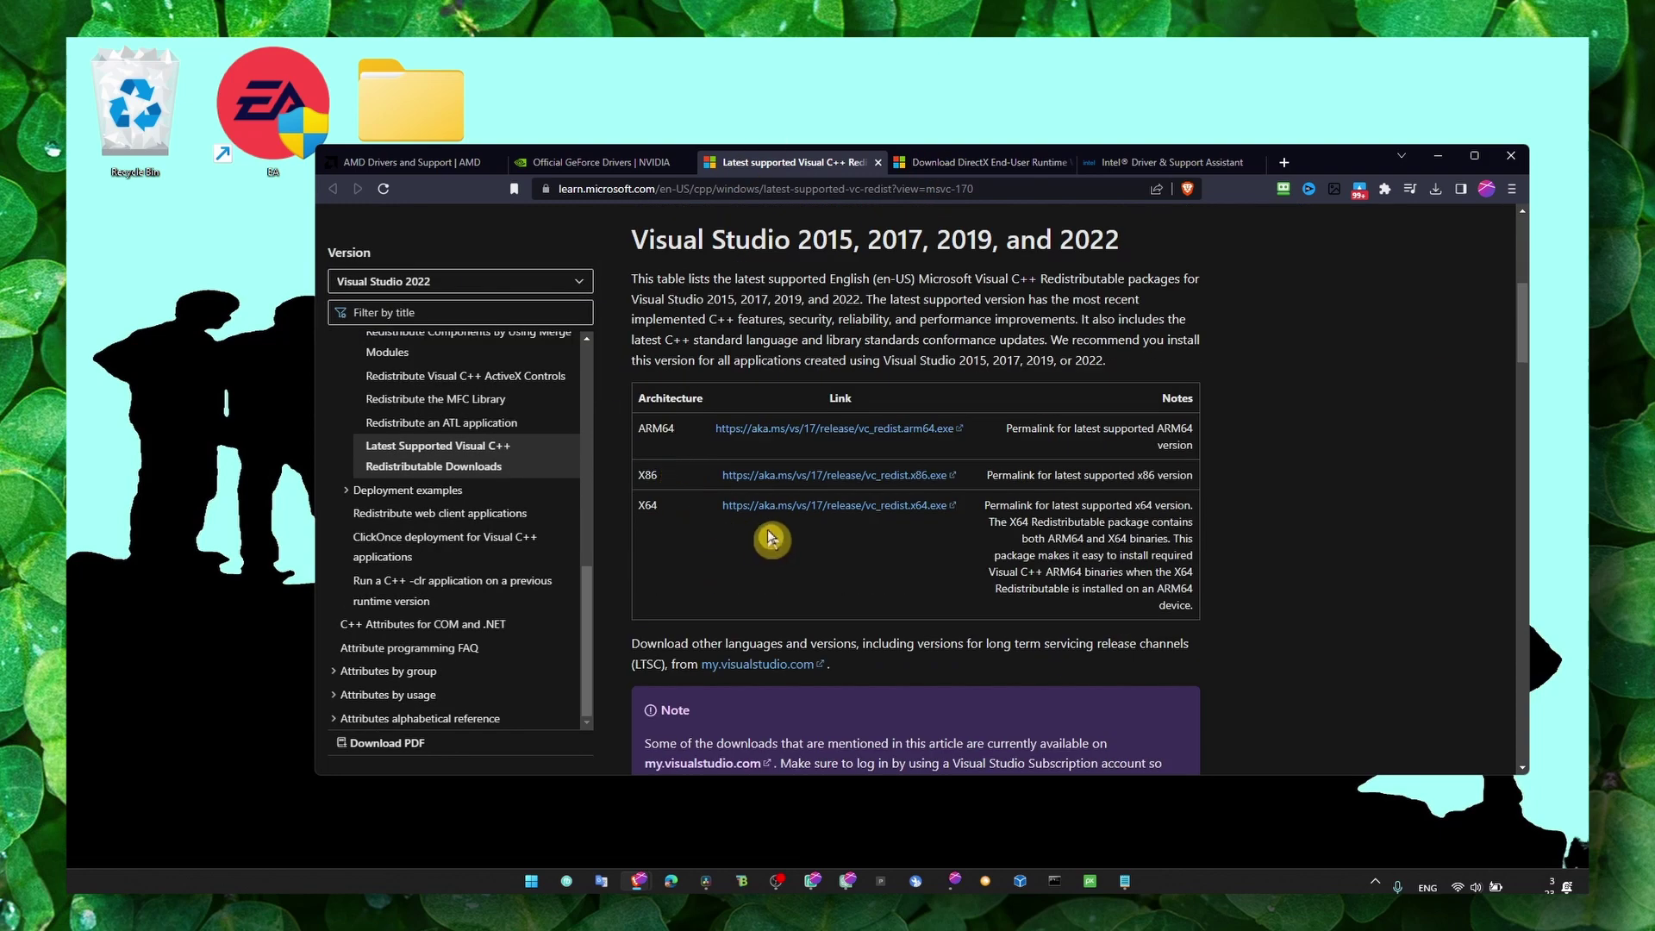
click(974, 162)
scroll(528, 463, down, 6)
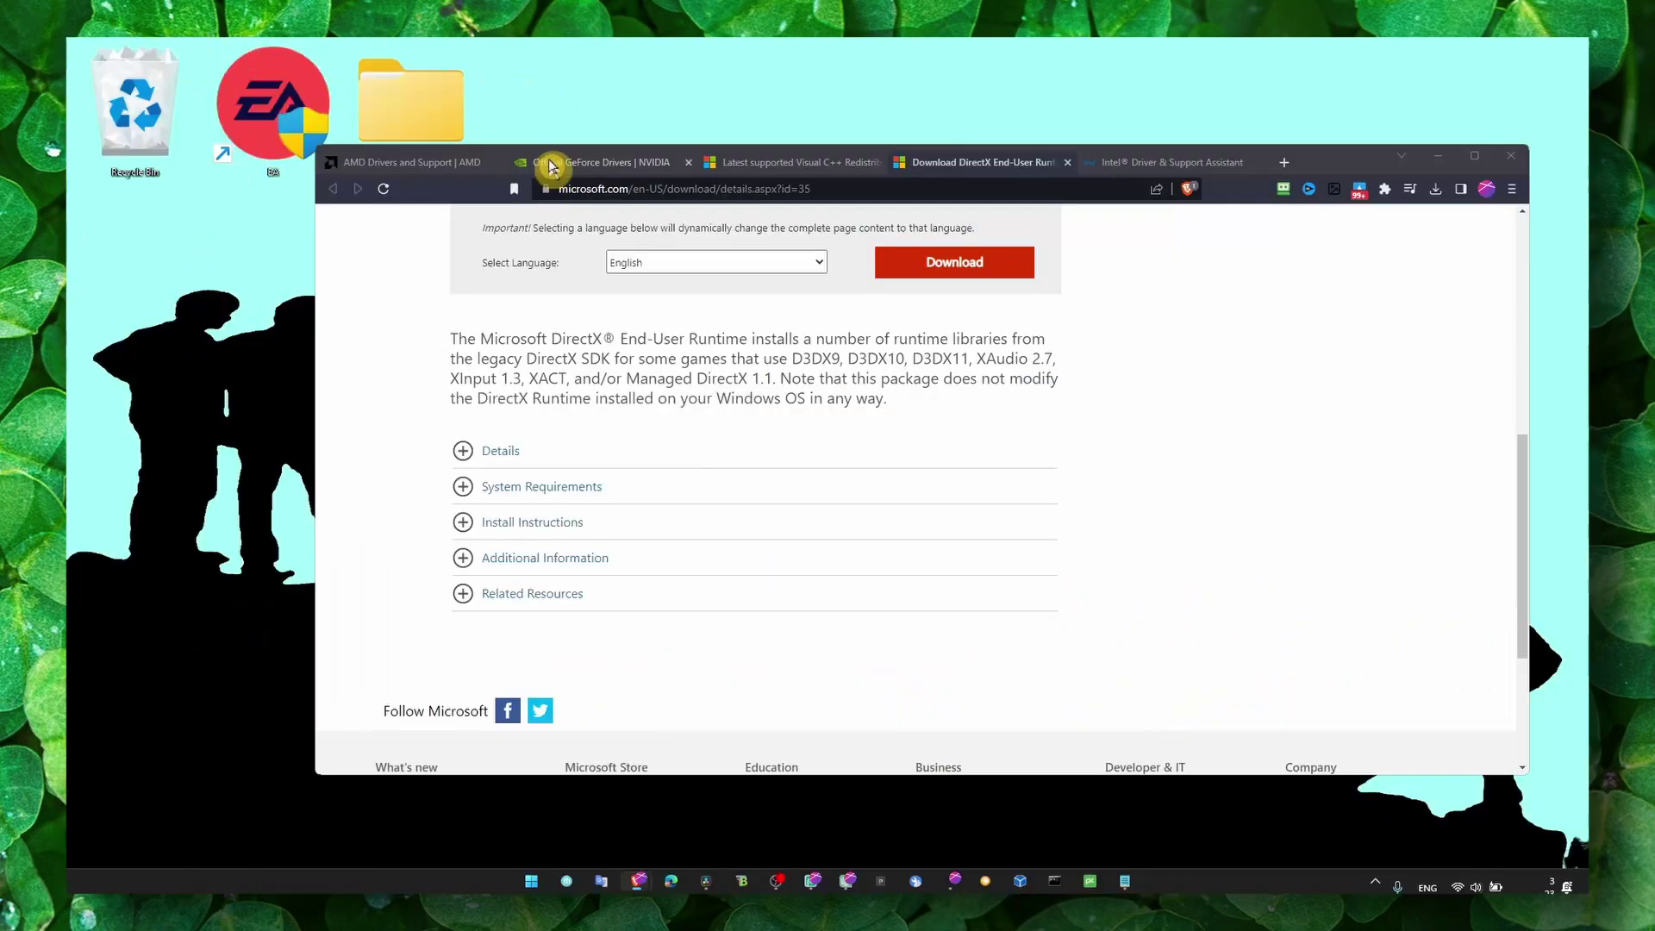
Step: From the NVIDIA GeForce drivers page, switch to GeForce Experience, check for Game Ready Driver updates, and minimize it
click(829, 289)
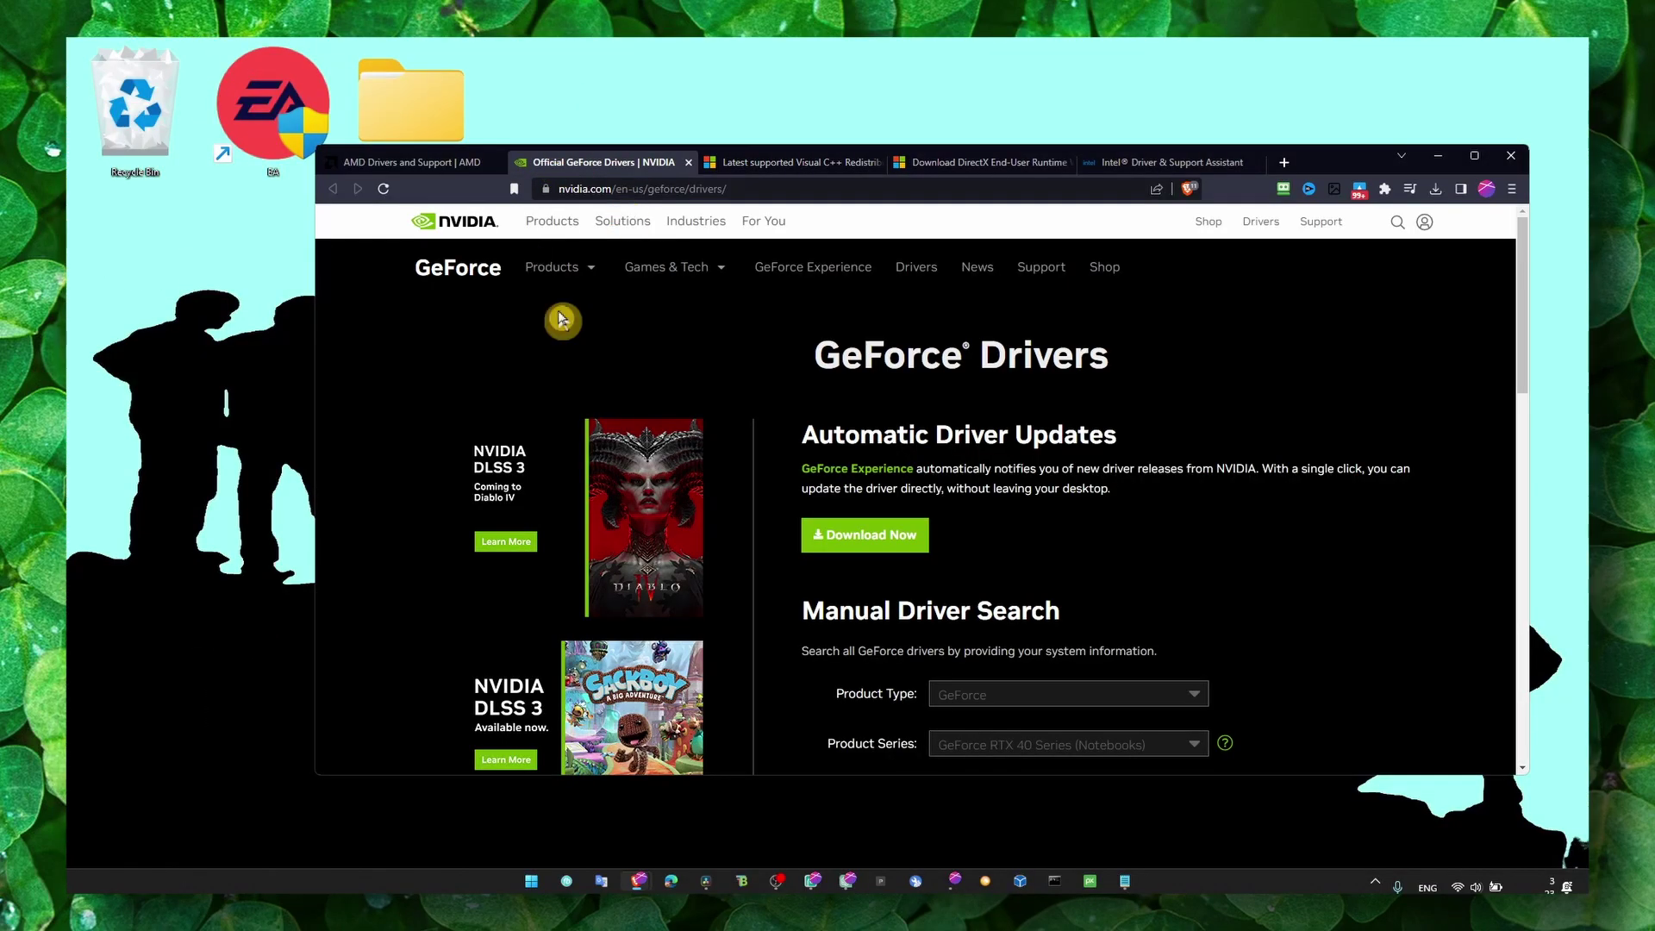
key(super)
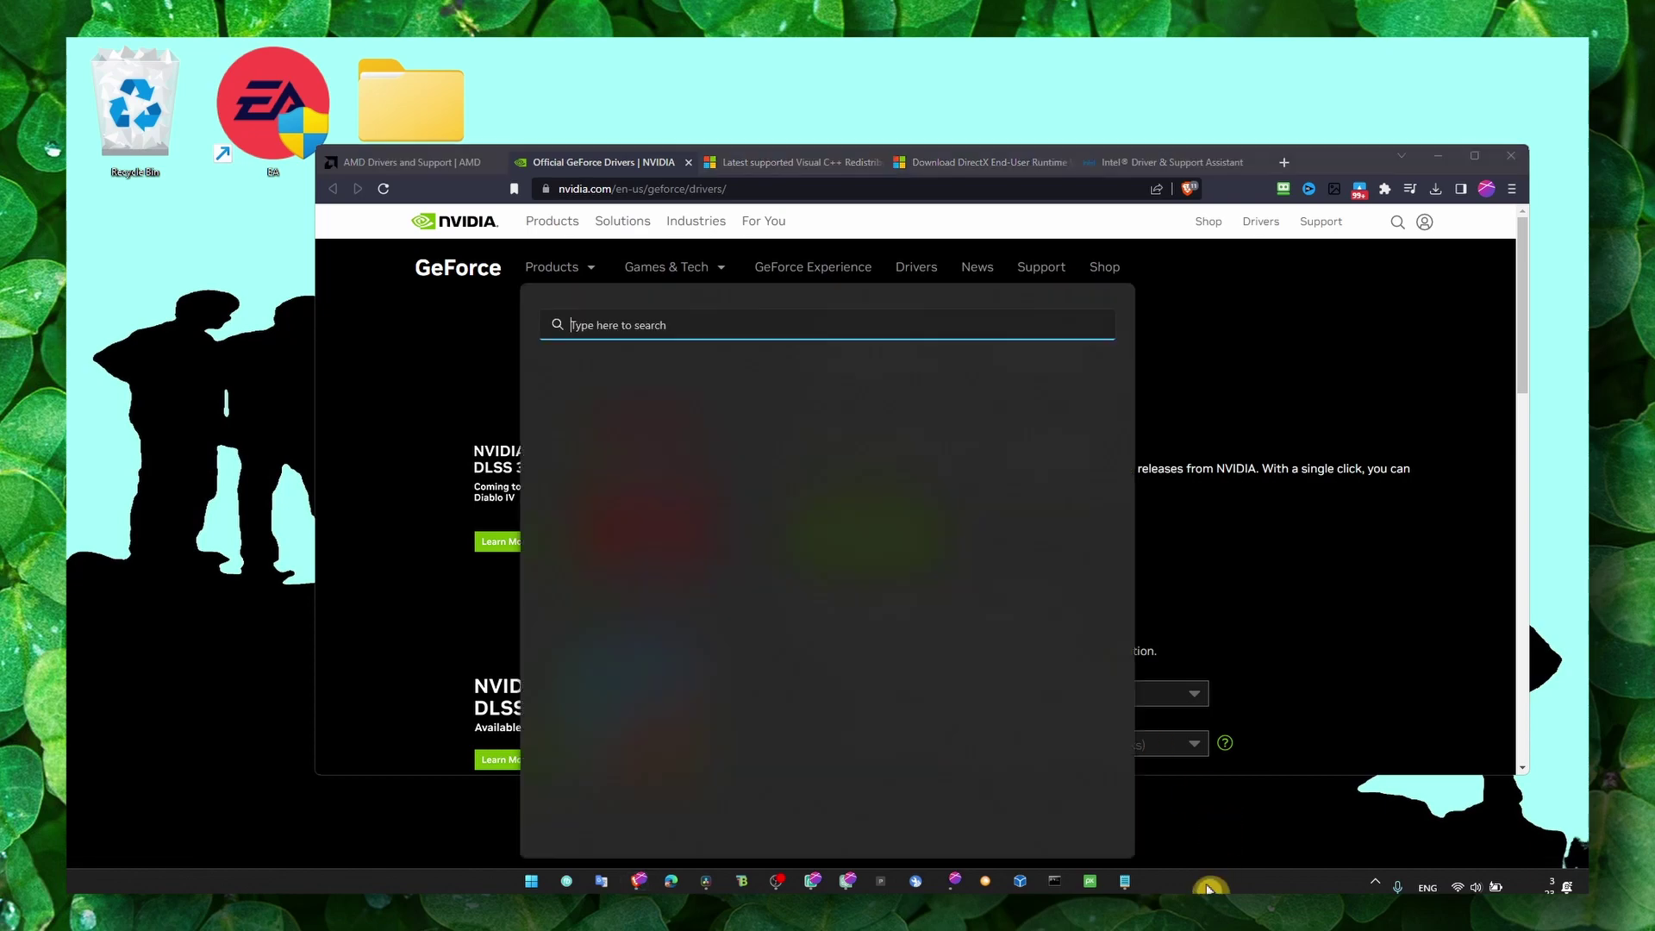
text(ge)
key(Escape)
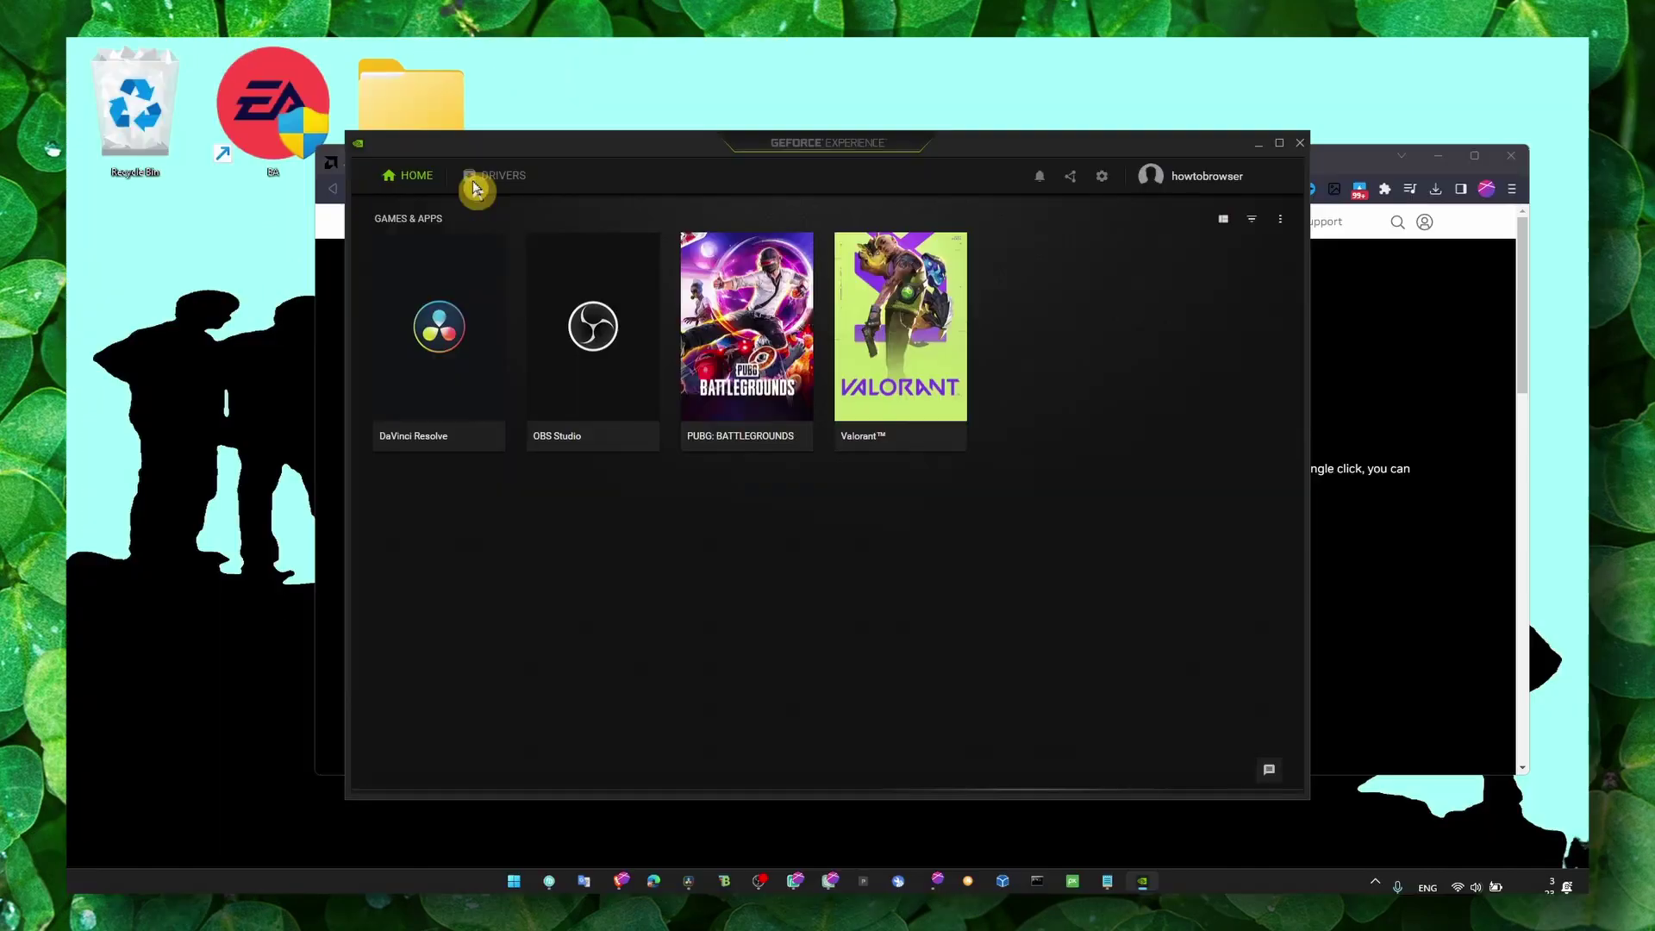
click(830, 467)
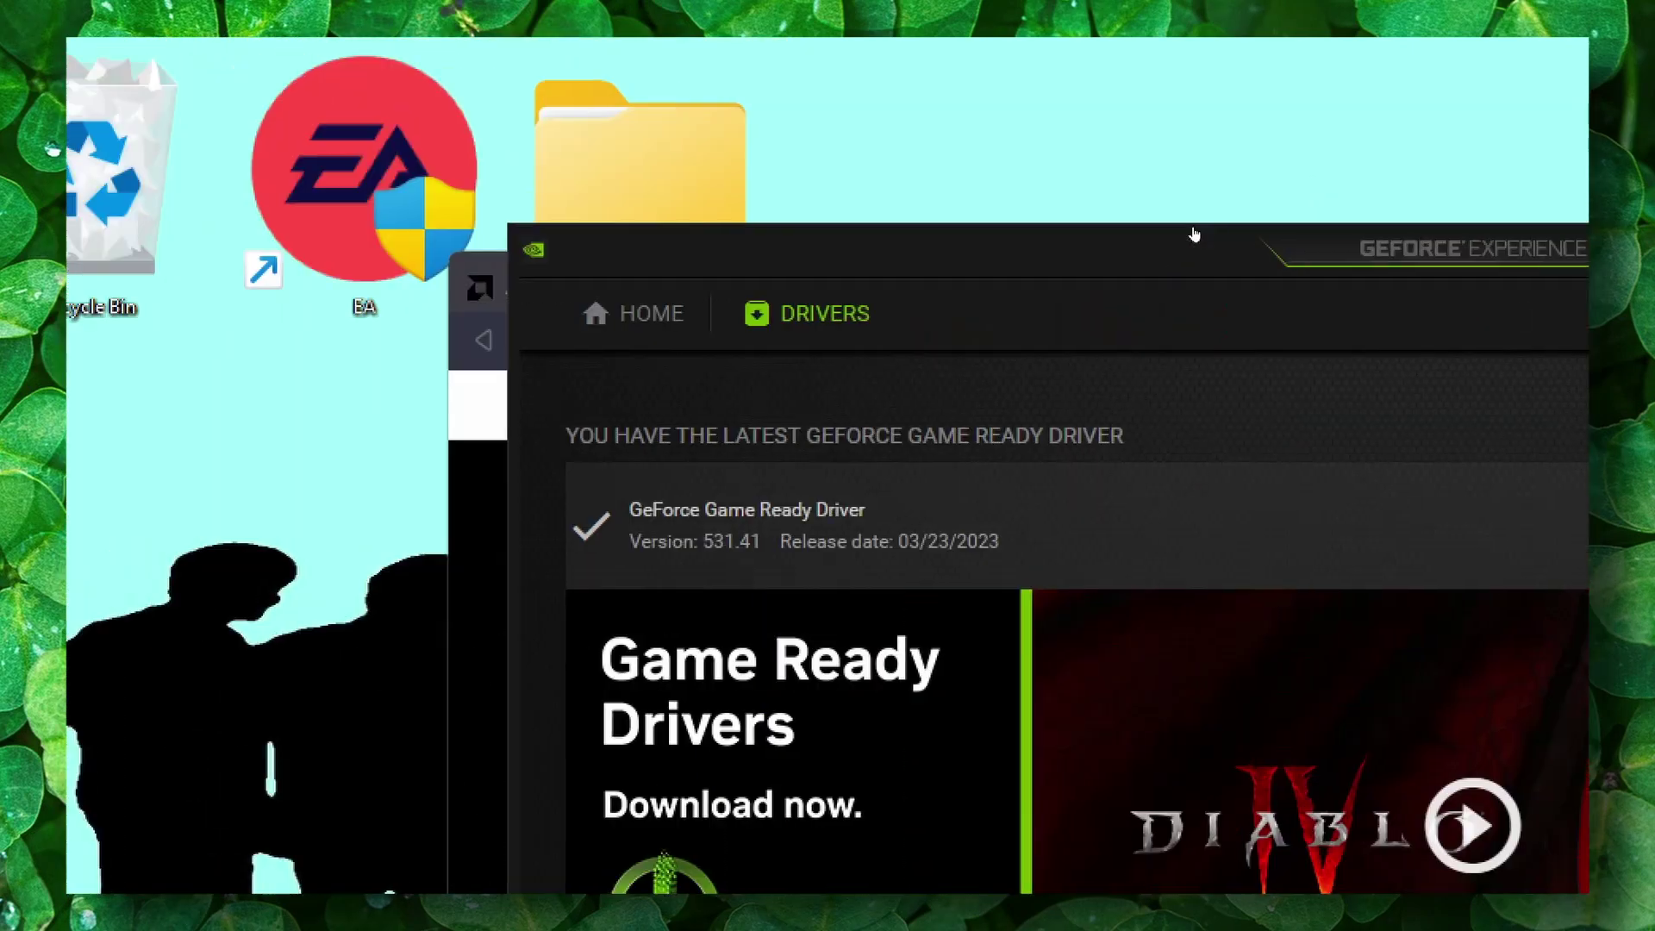
click(1207, 229)
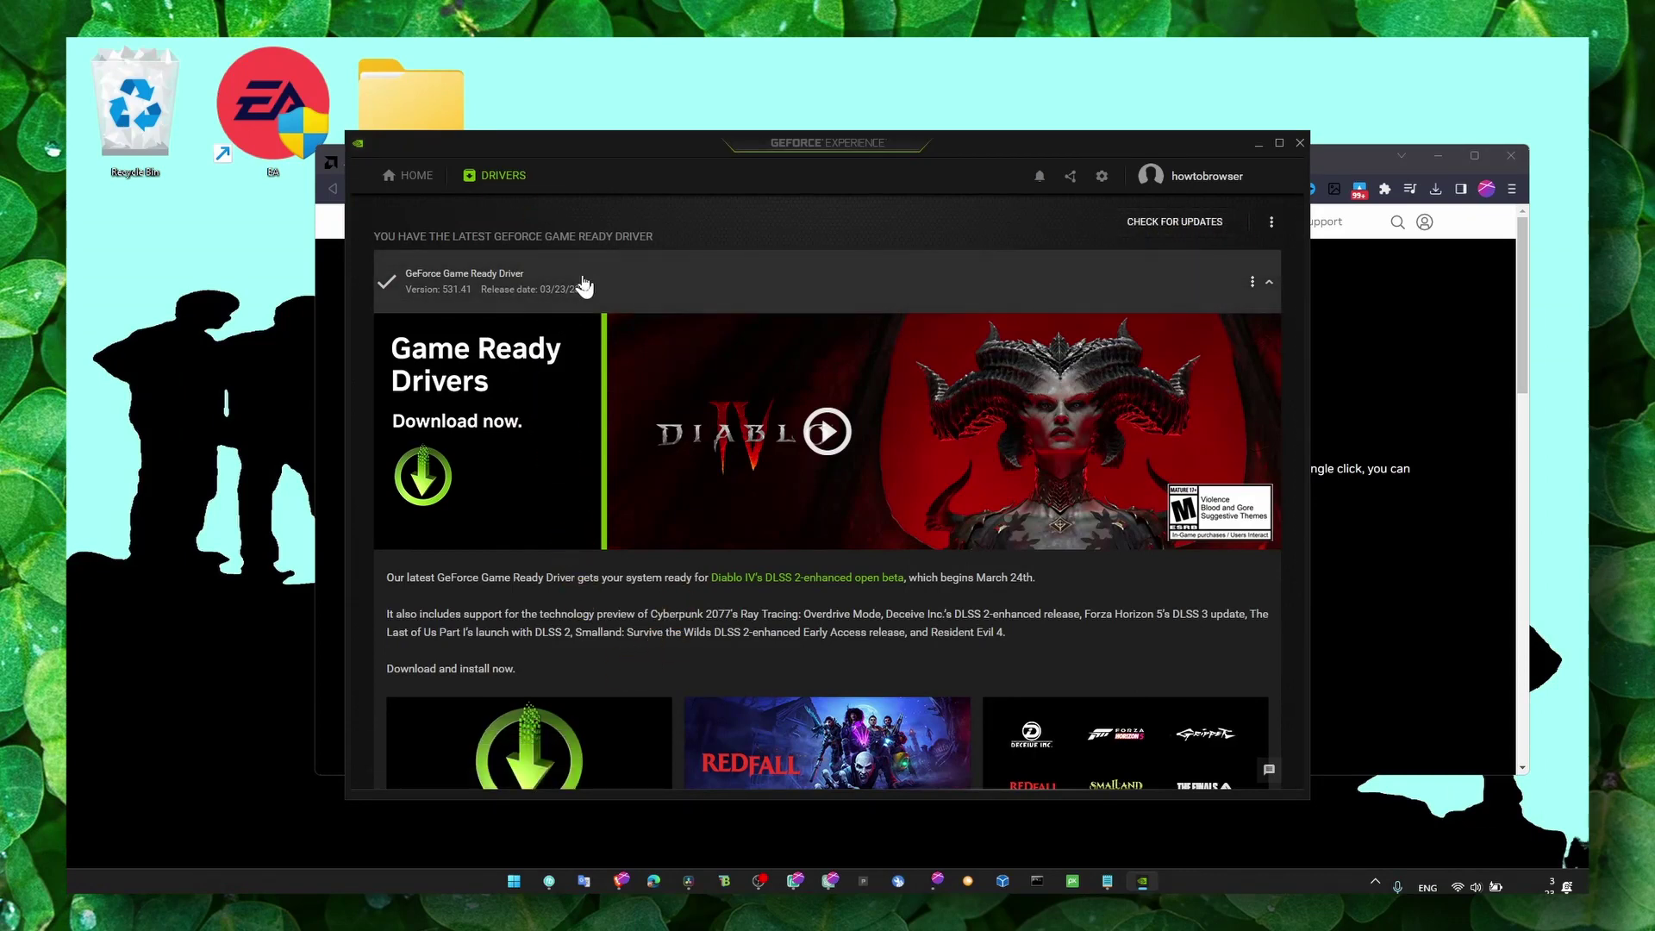
click(1259, 143)
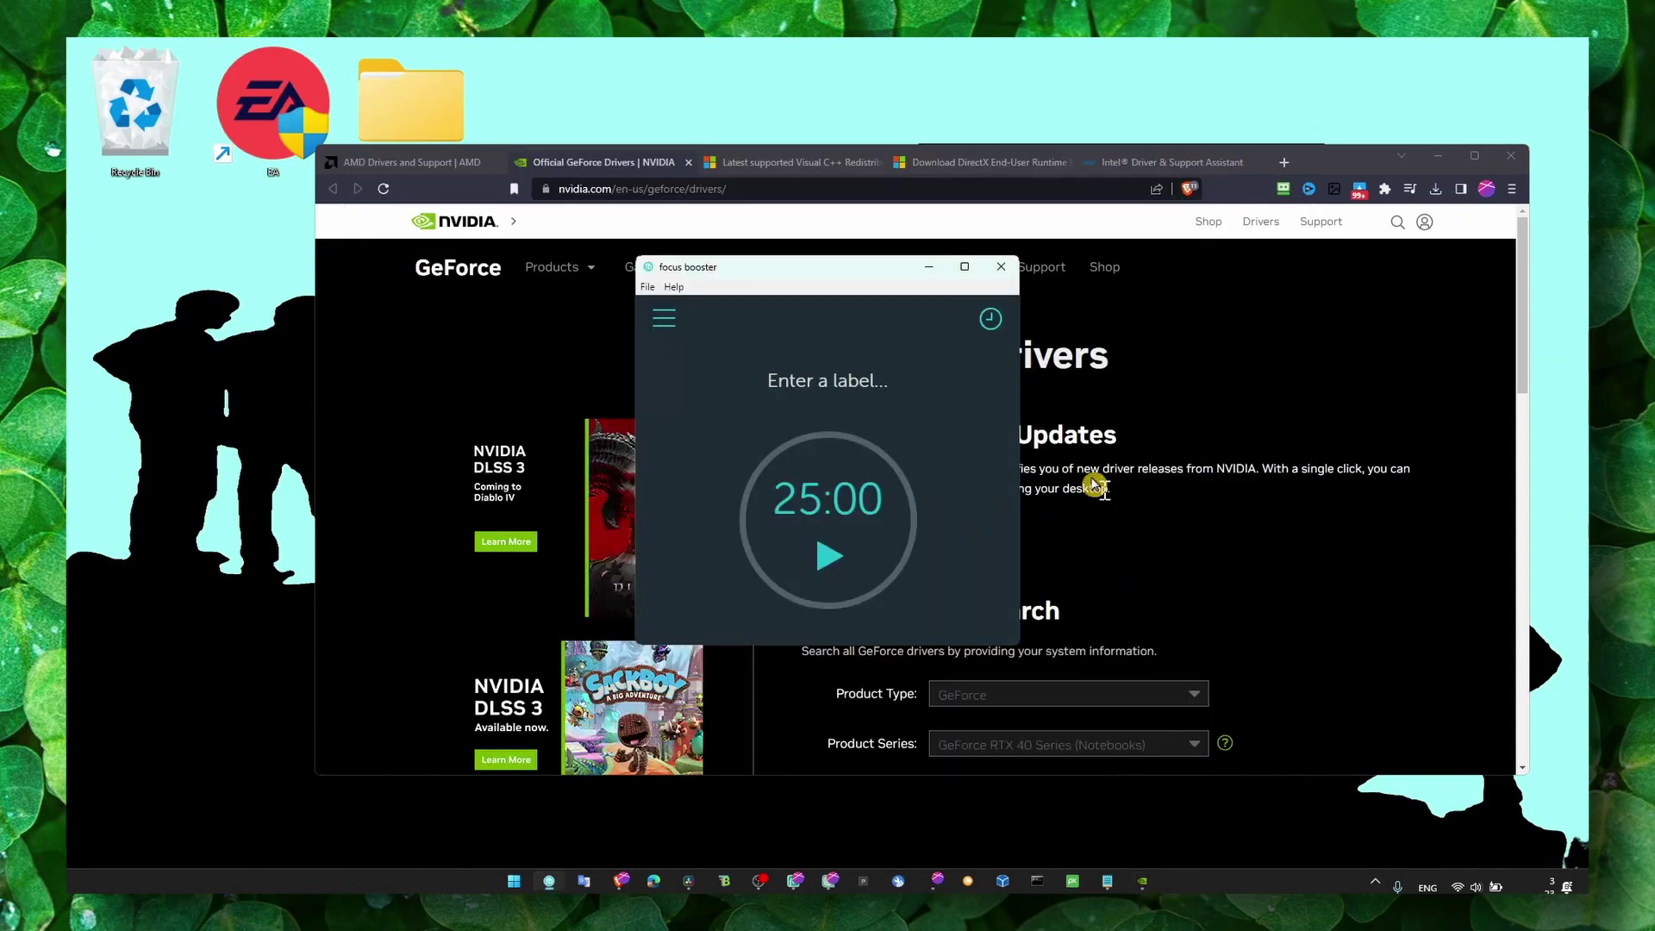
click(931, 267)
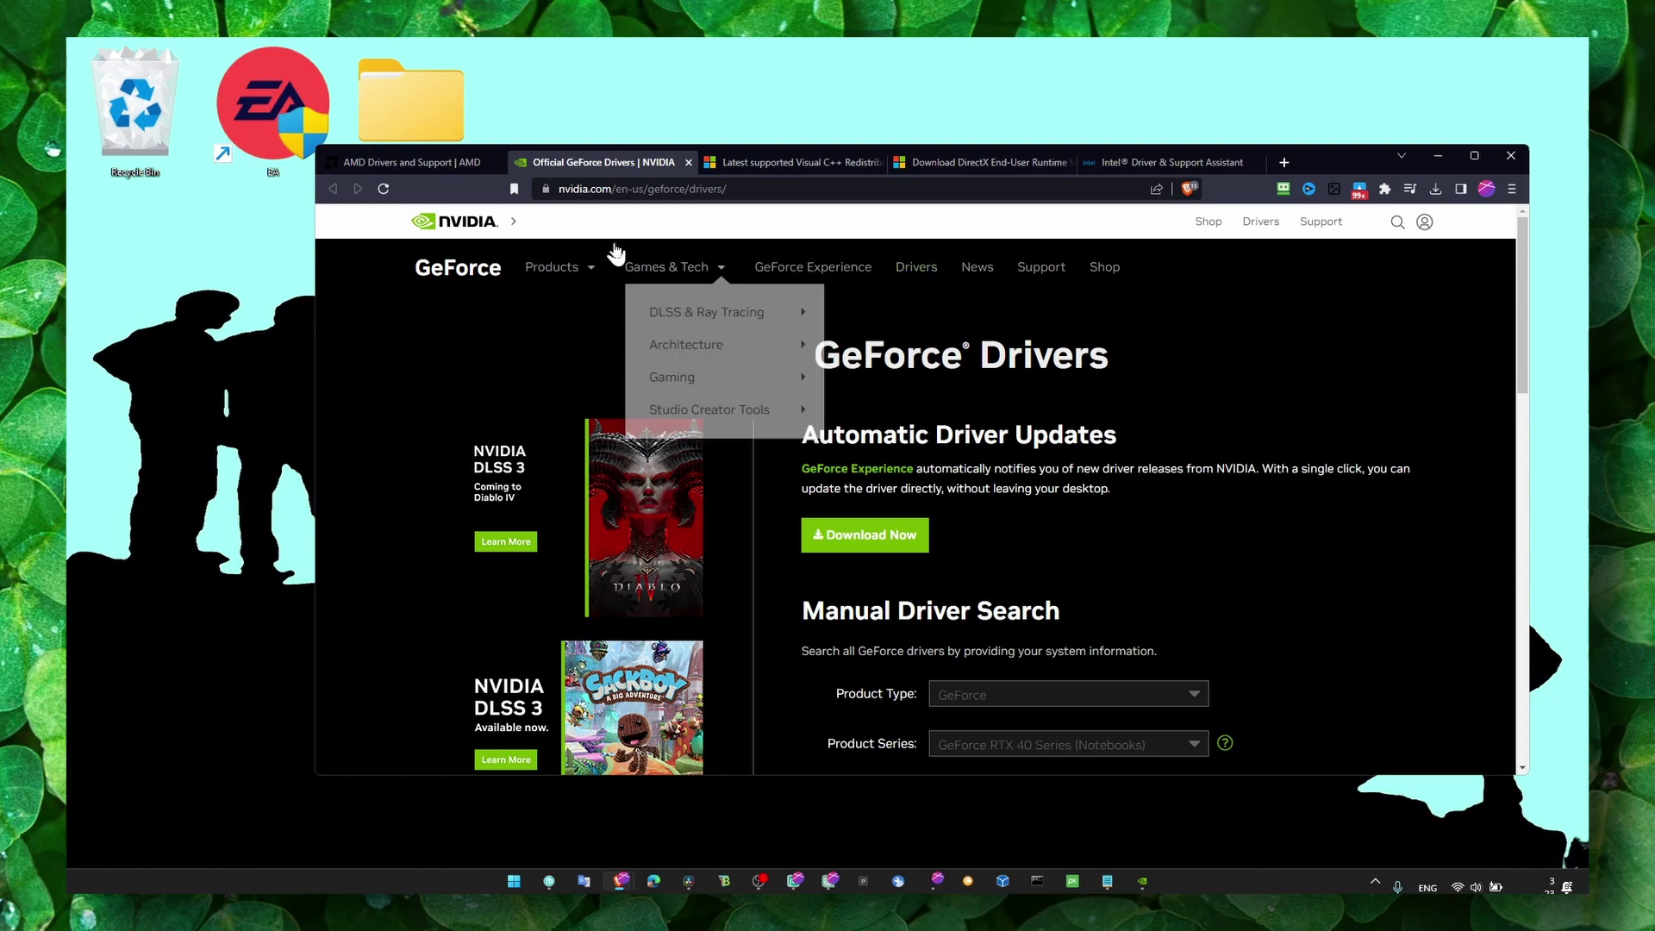
Step: View the AMD Drivers and Support page and the Intel Driver & Support Assistant page, and minimize the browser
click(412, 162)
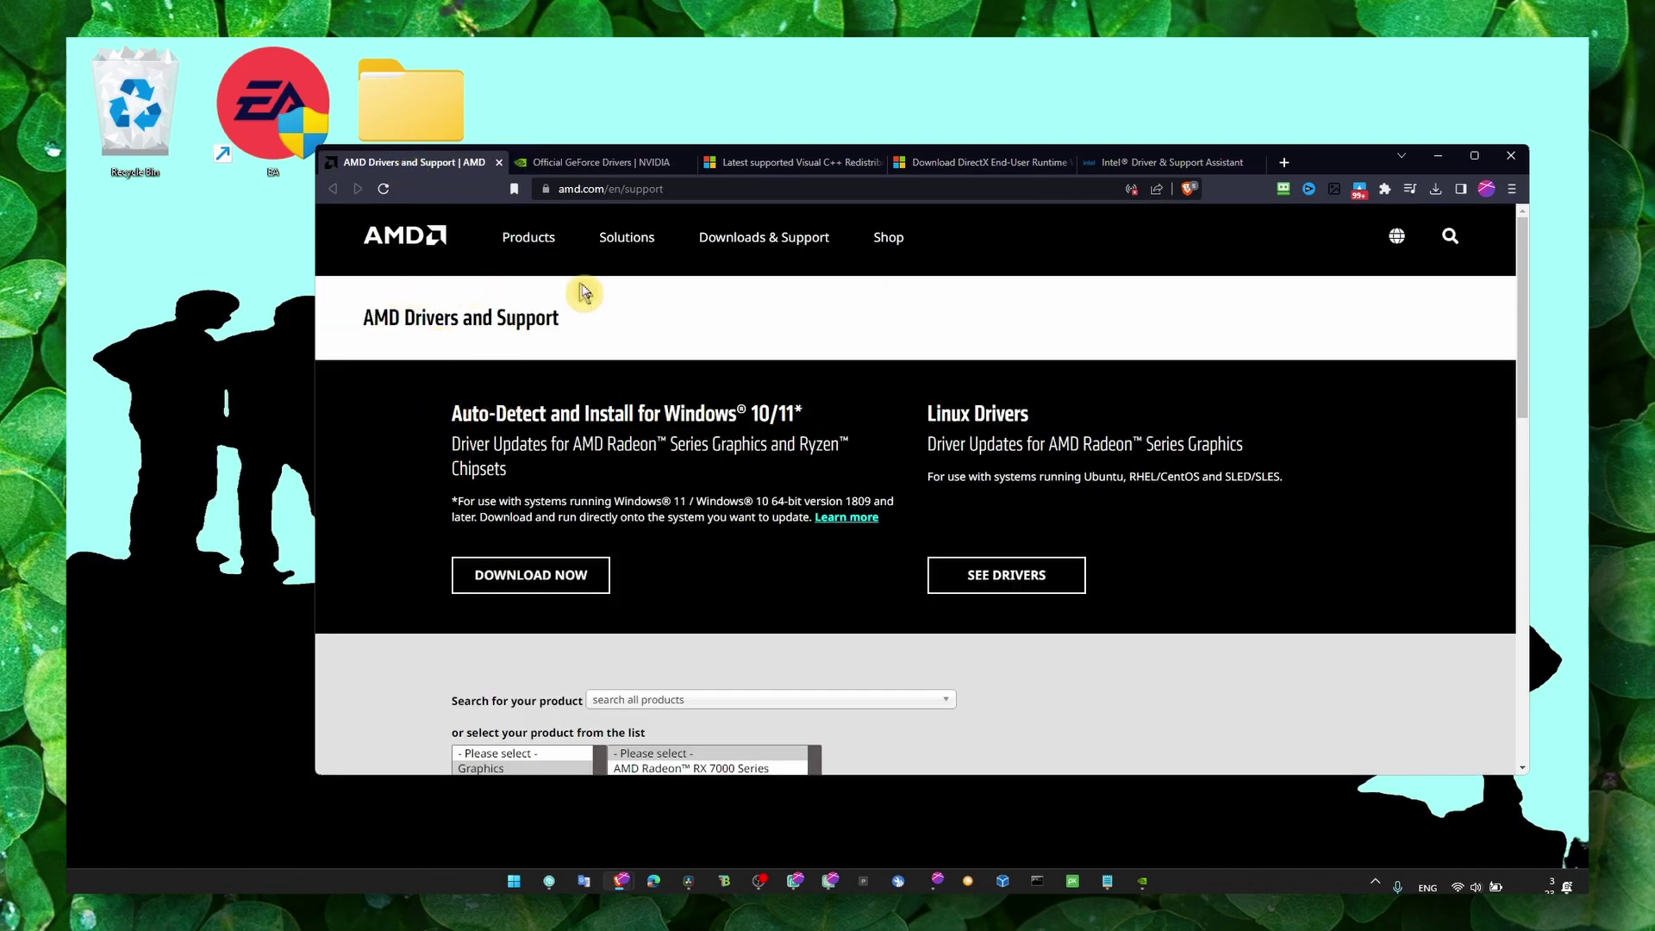
click(1123, 163)
click(1438, 159)
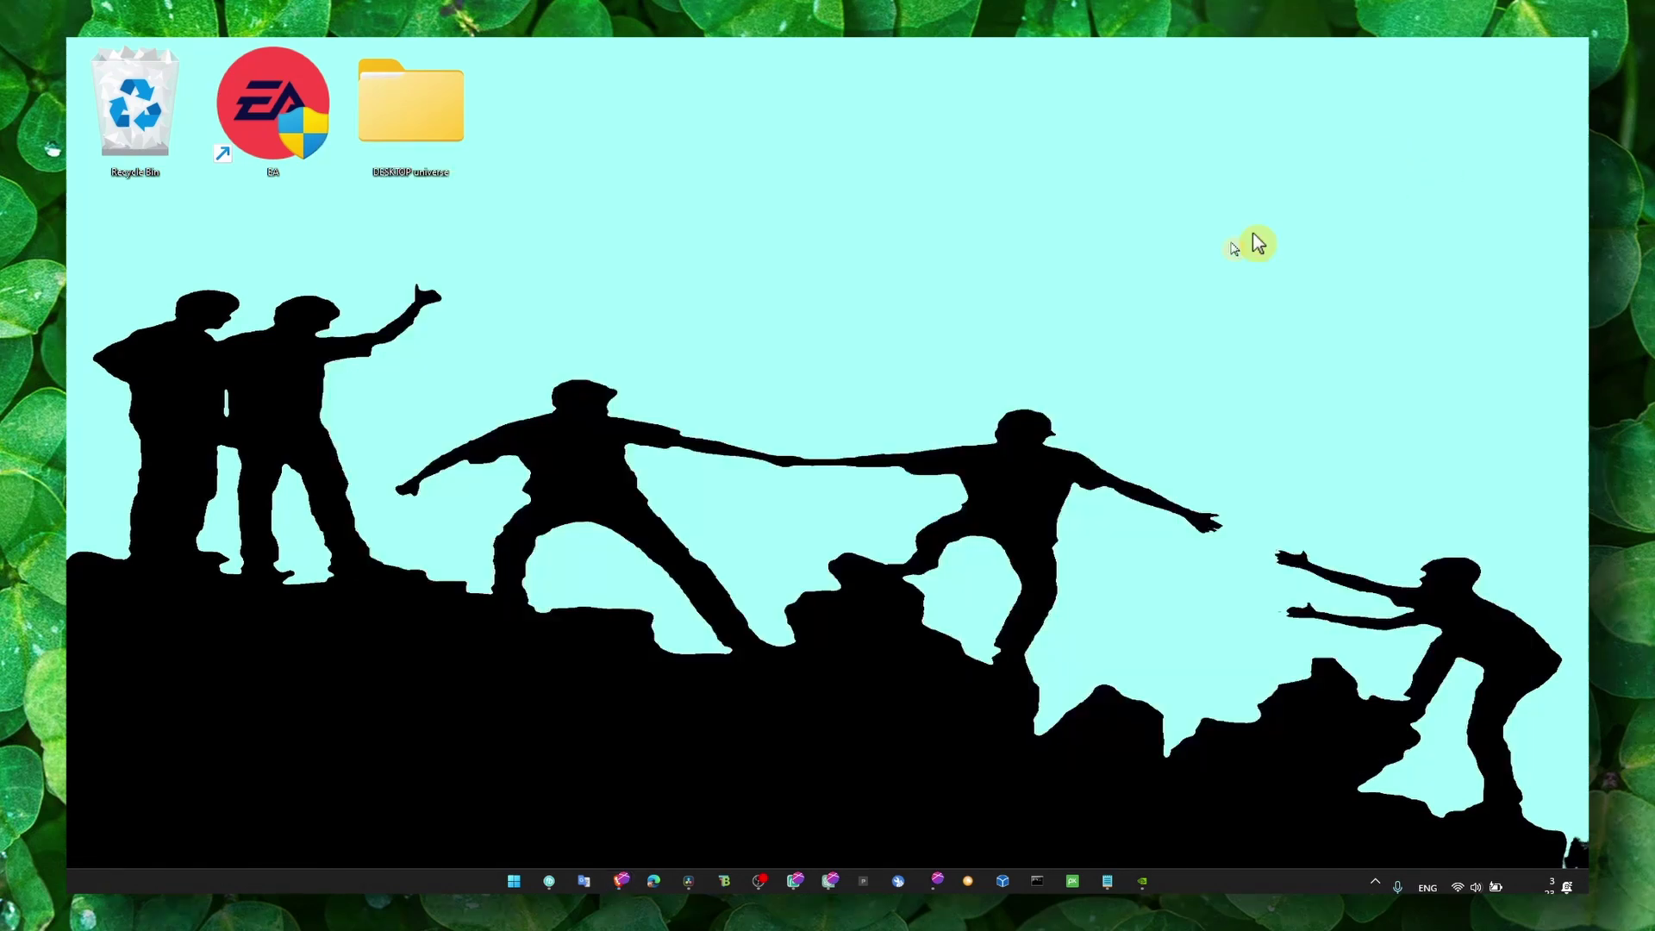